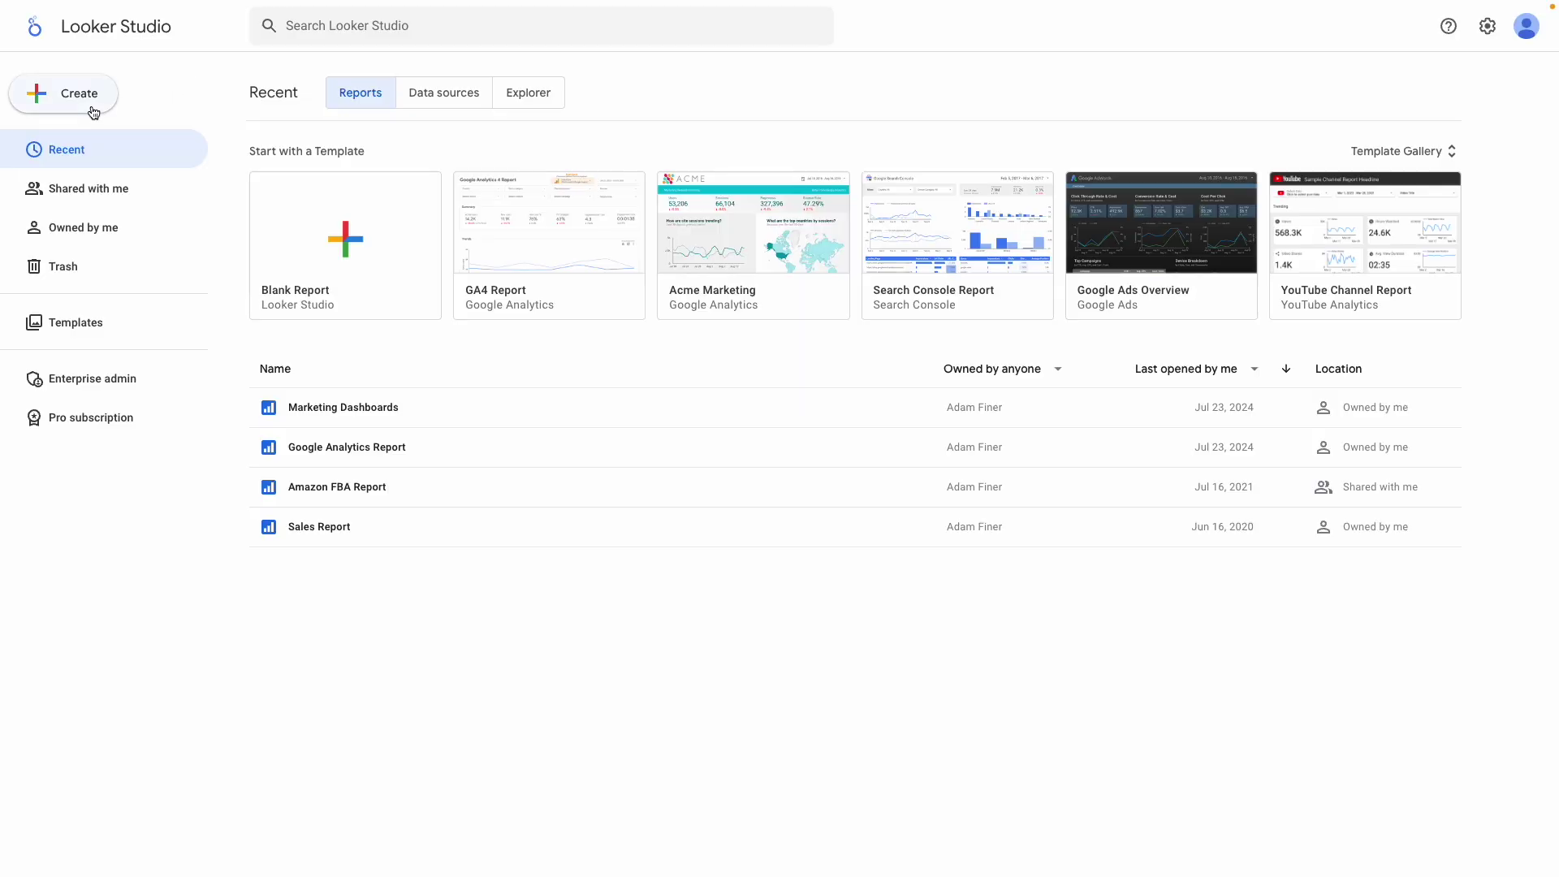
- Create a new data source and pick the Microsoft Excel connector from the gallery
click(91, 104)
click(87, 174)
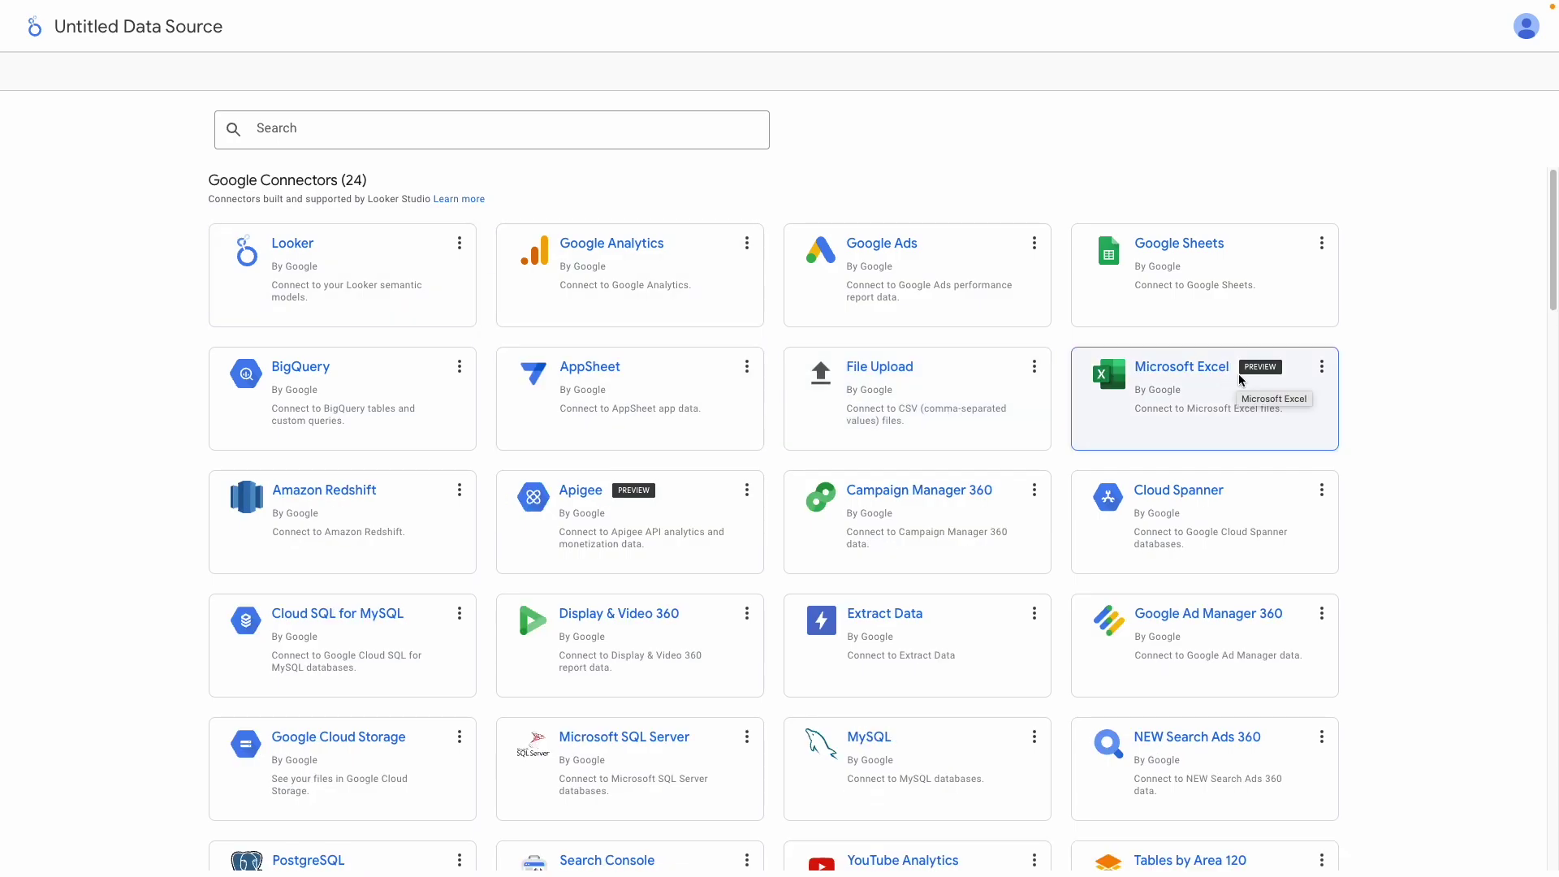
scroll(1198, 414, down, 4)
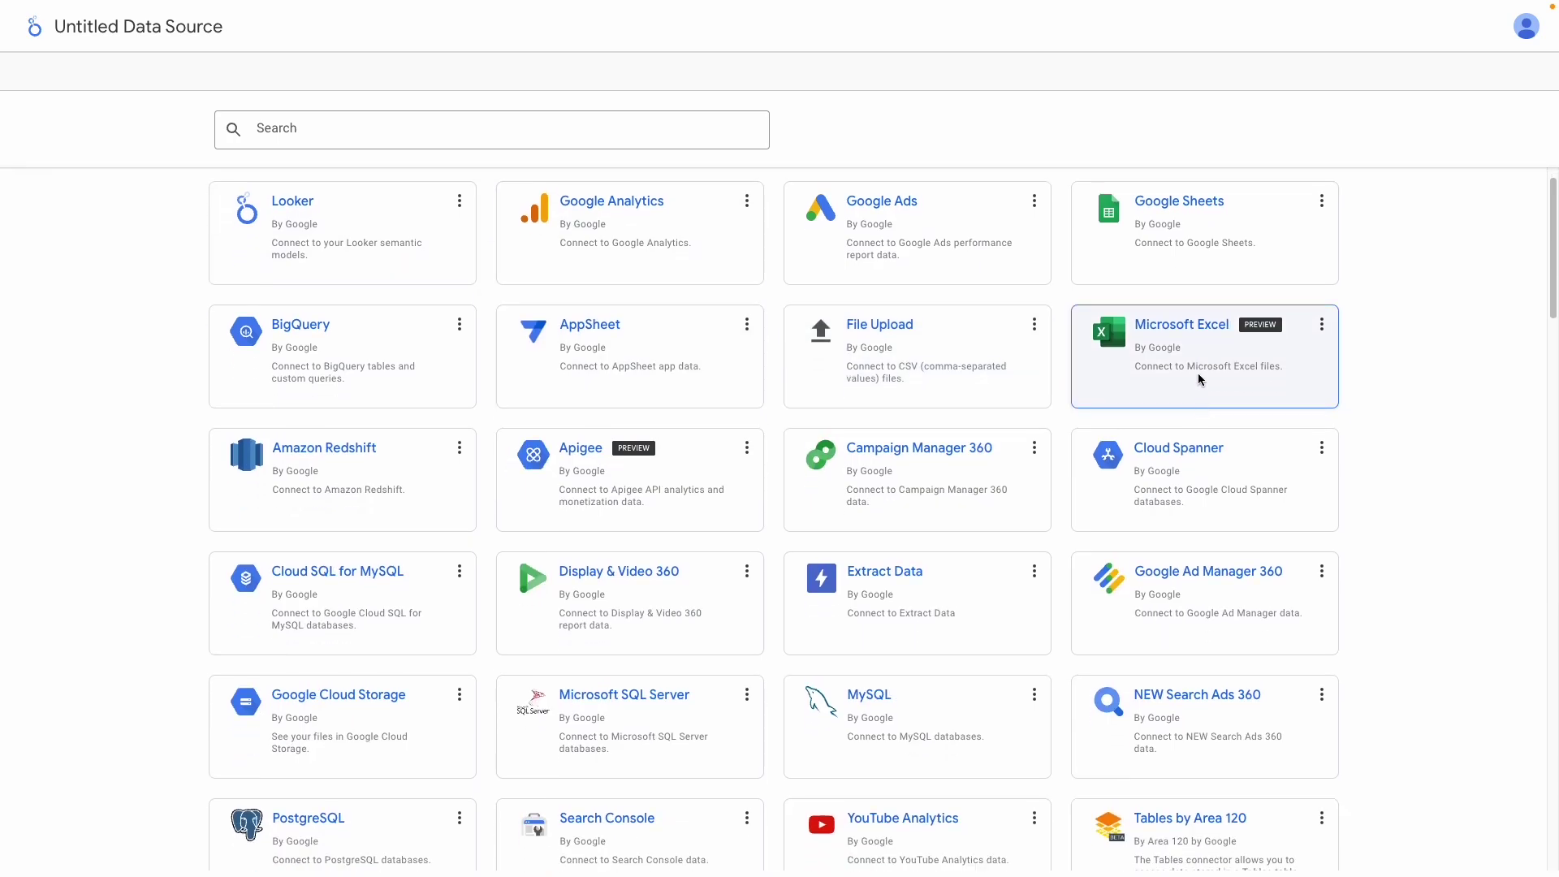
scroll(1199, 377, up, 4)
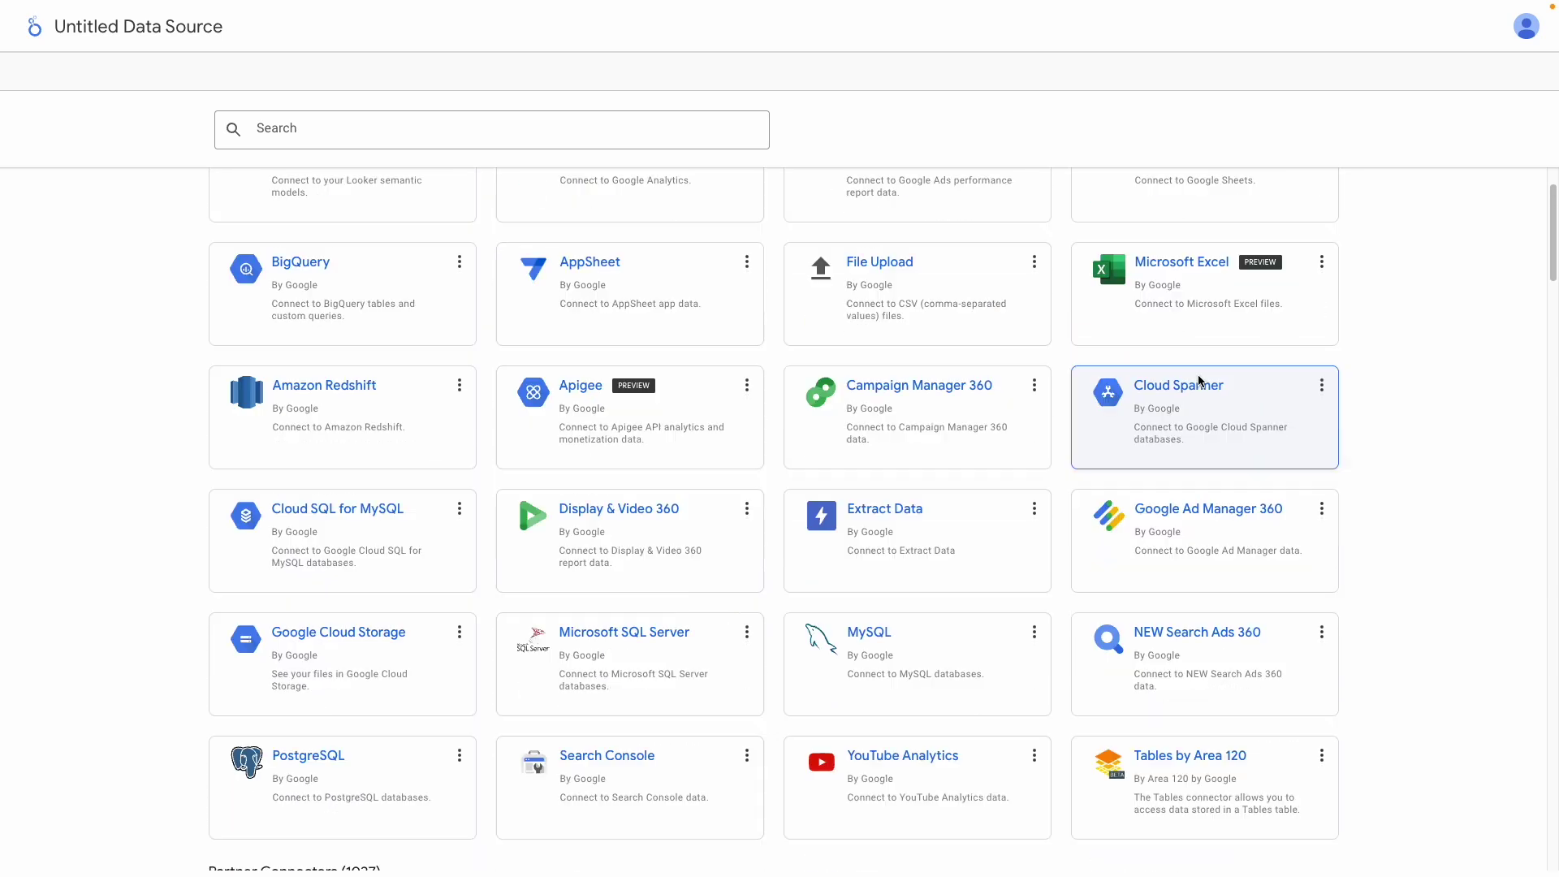
click(1202, 398)
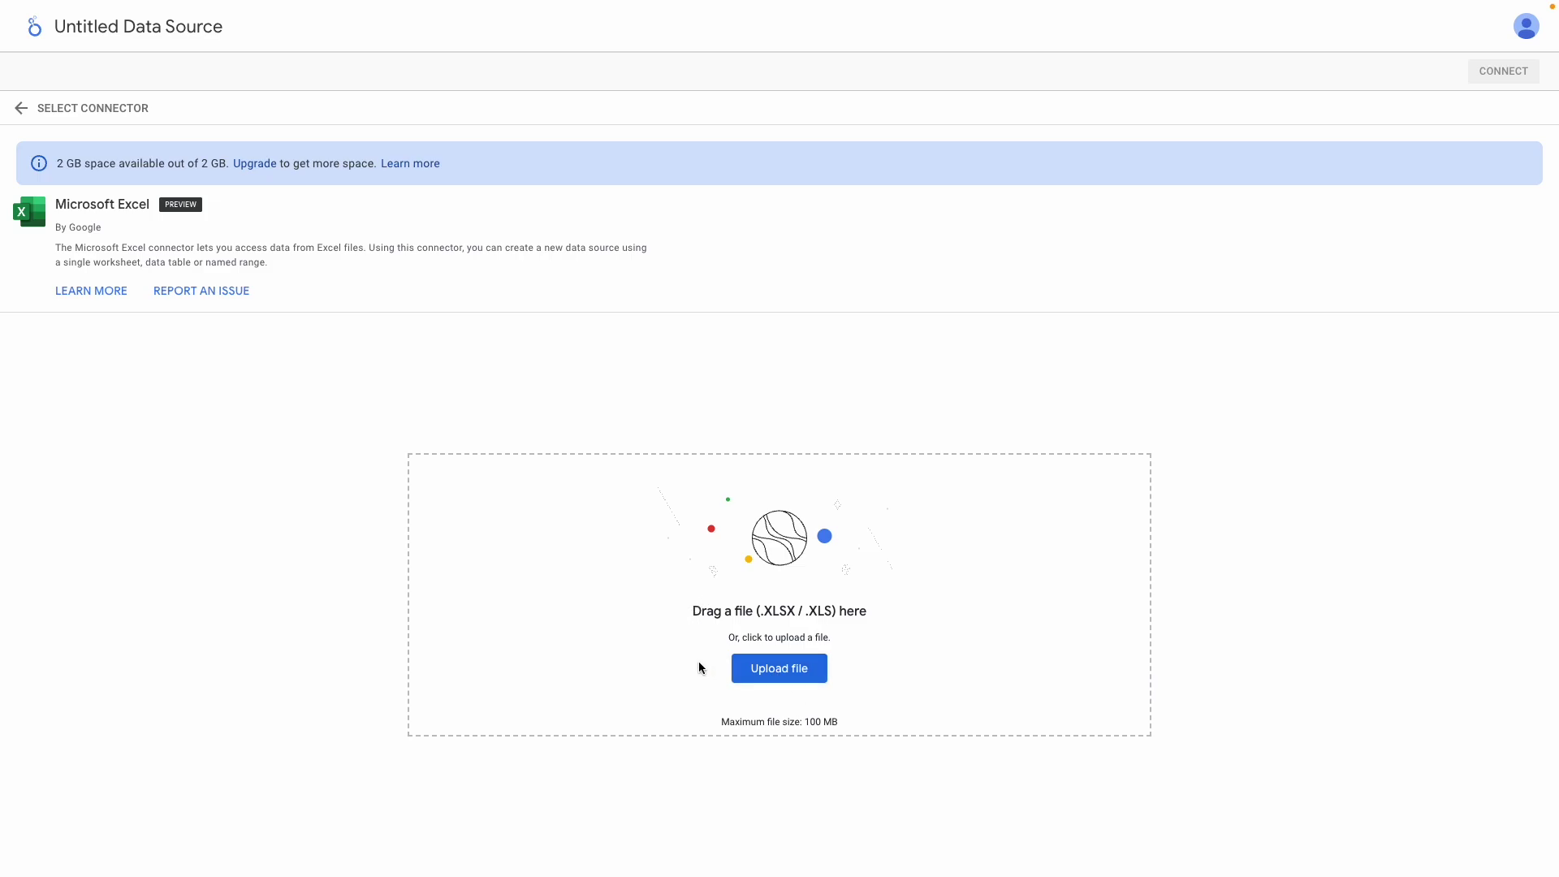
- Highlight the 100 MB maximum file size and the 2 GB storage allowance
drag(836, 806, 928, 816)
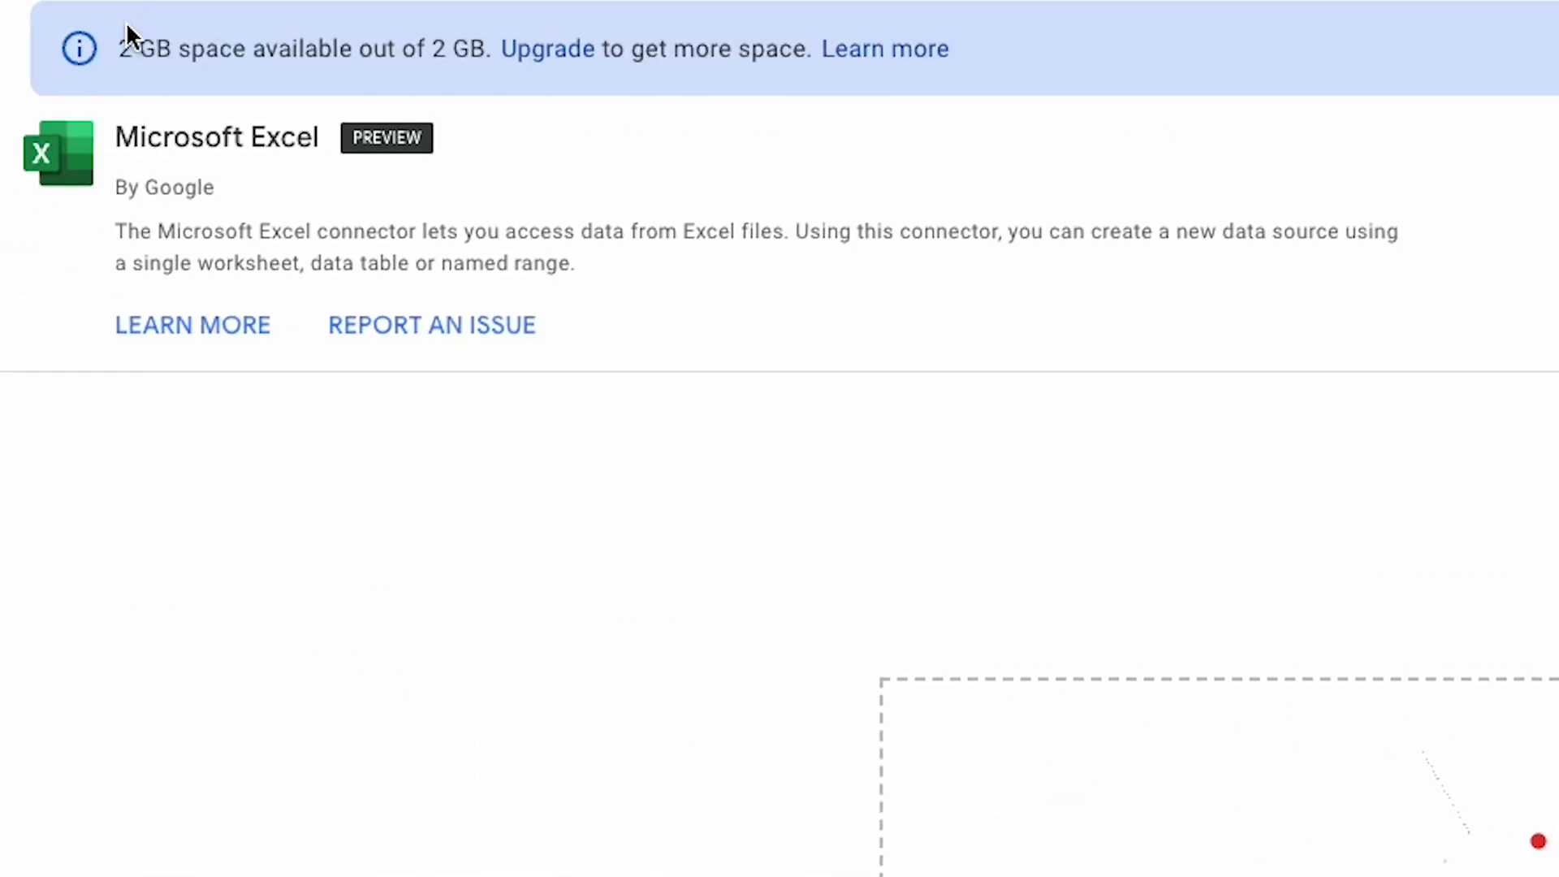
drag(119, 56, 172, 53)
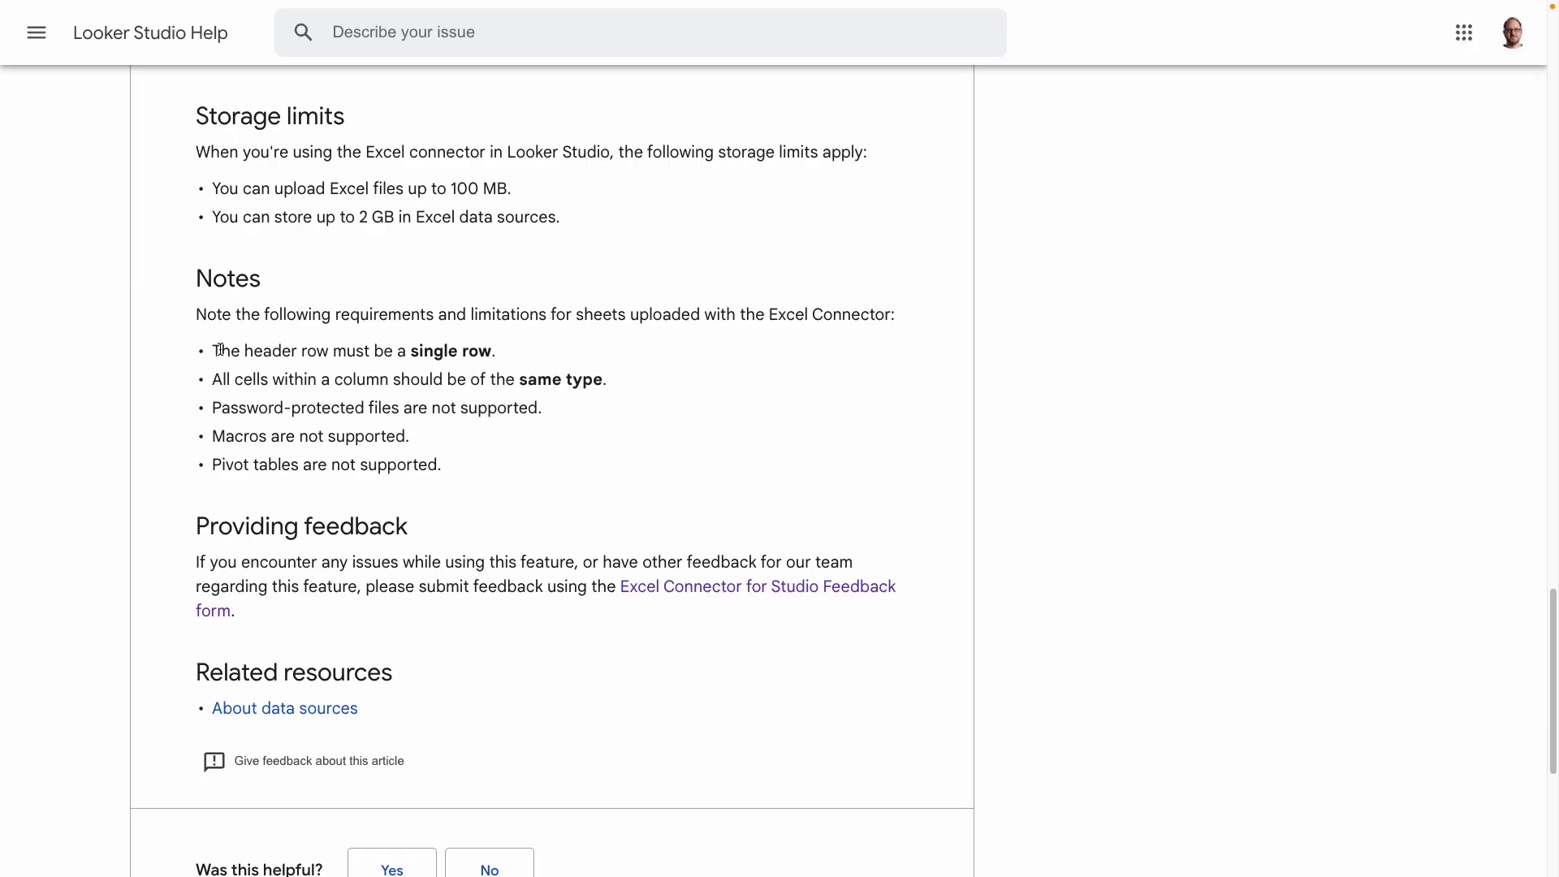
- Highlight the notes on single header row, single-type columns, and unsupported passwords, macros and pivot tables
drag(217, 350, 477, 380)
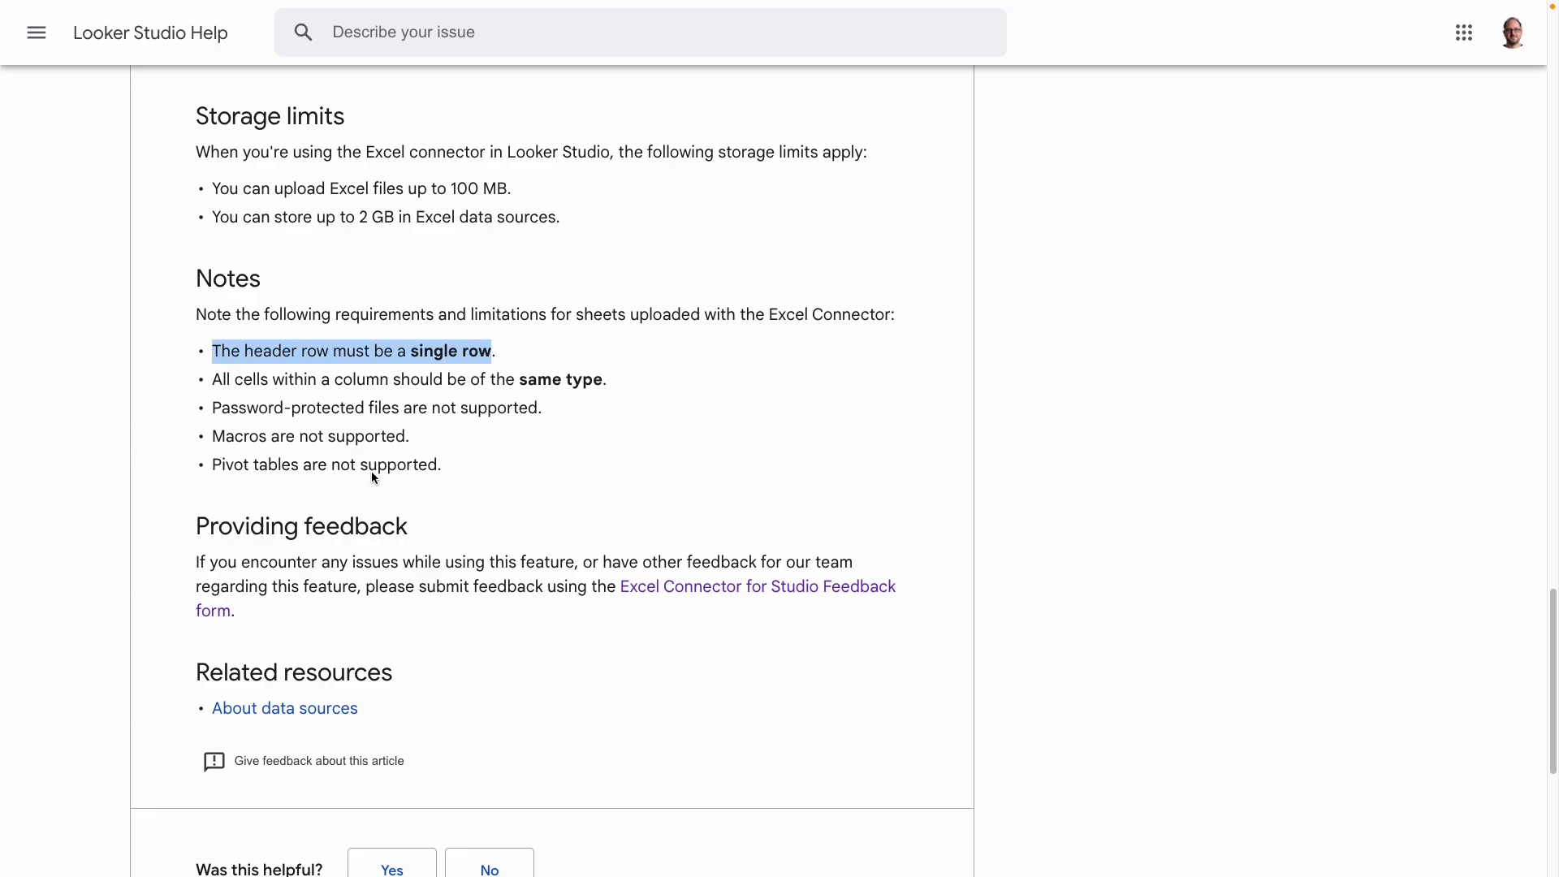
drag(214, 379, 598, 386)
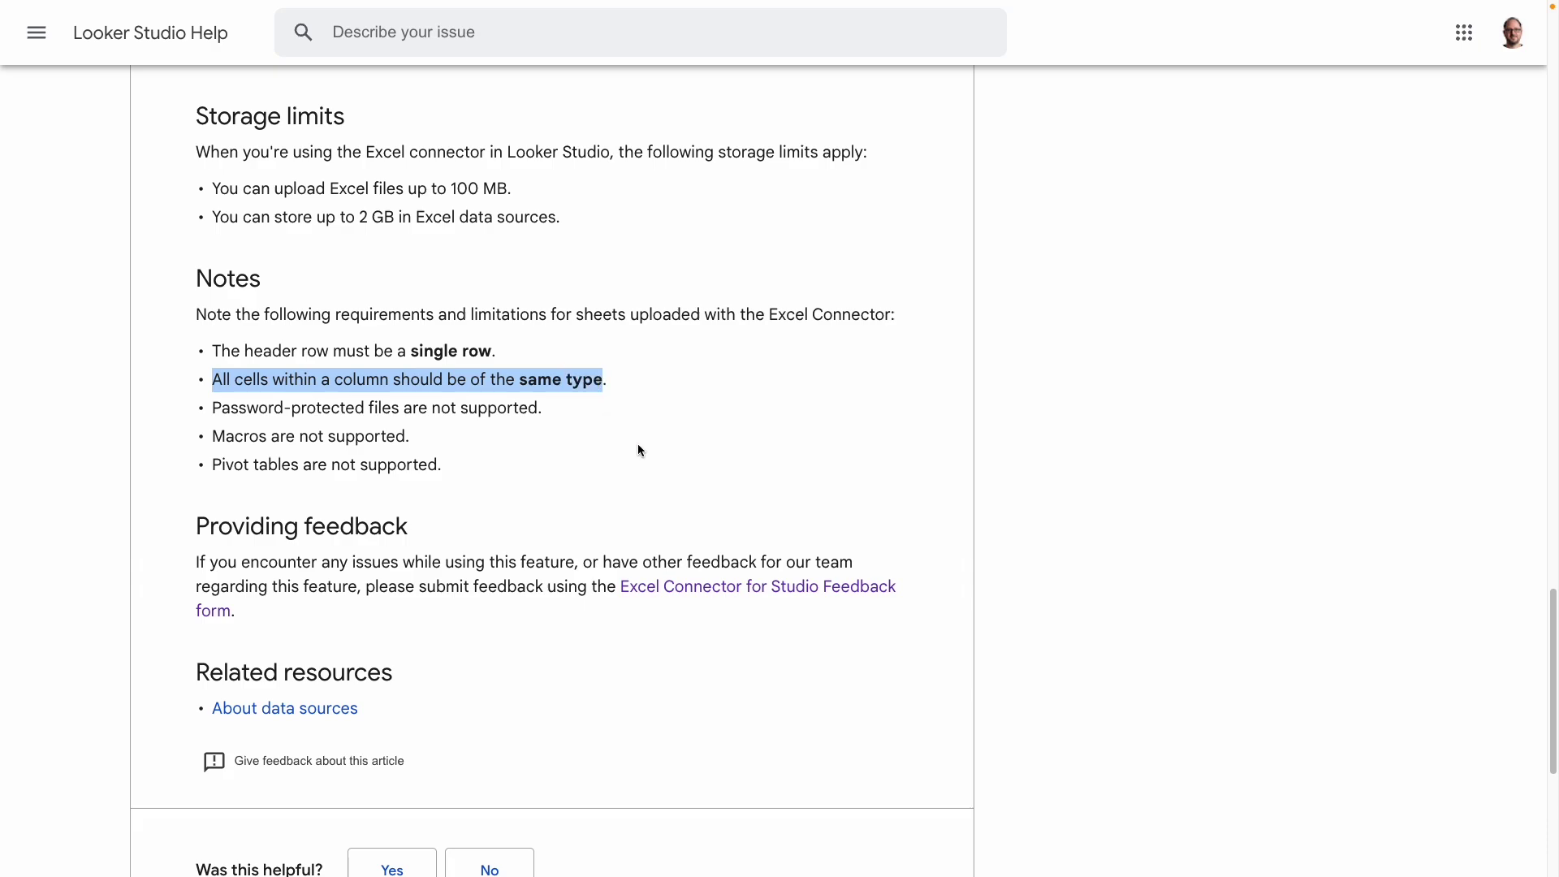
click(244, 409)
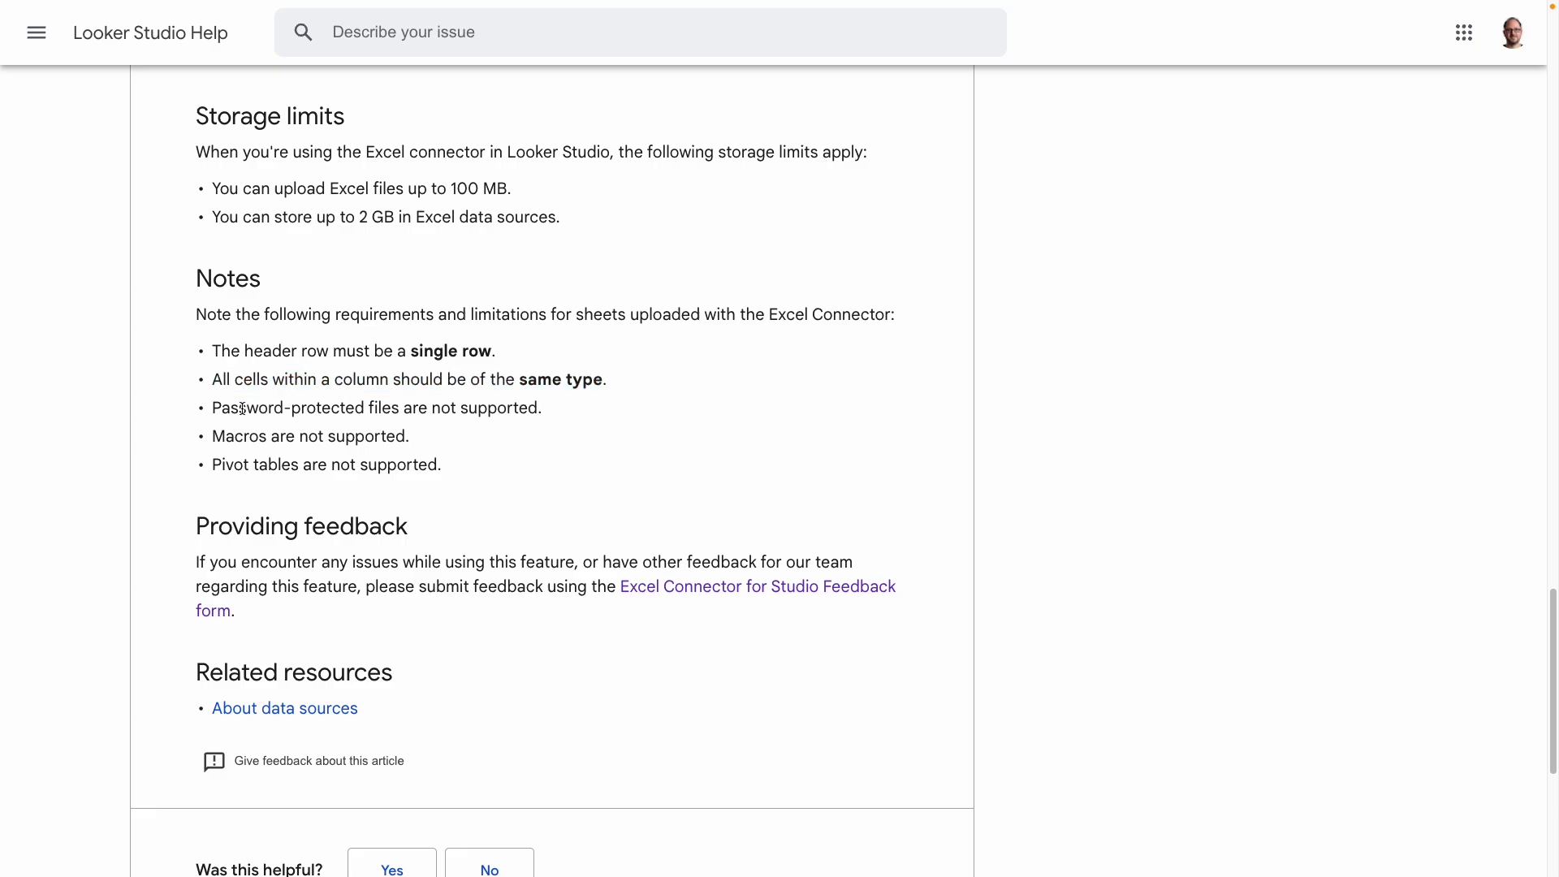
drag(243, 408, 401, 464)
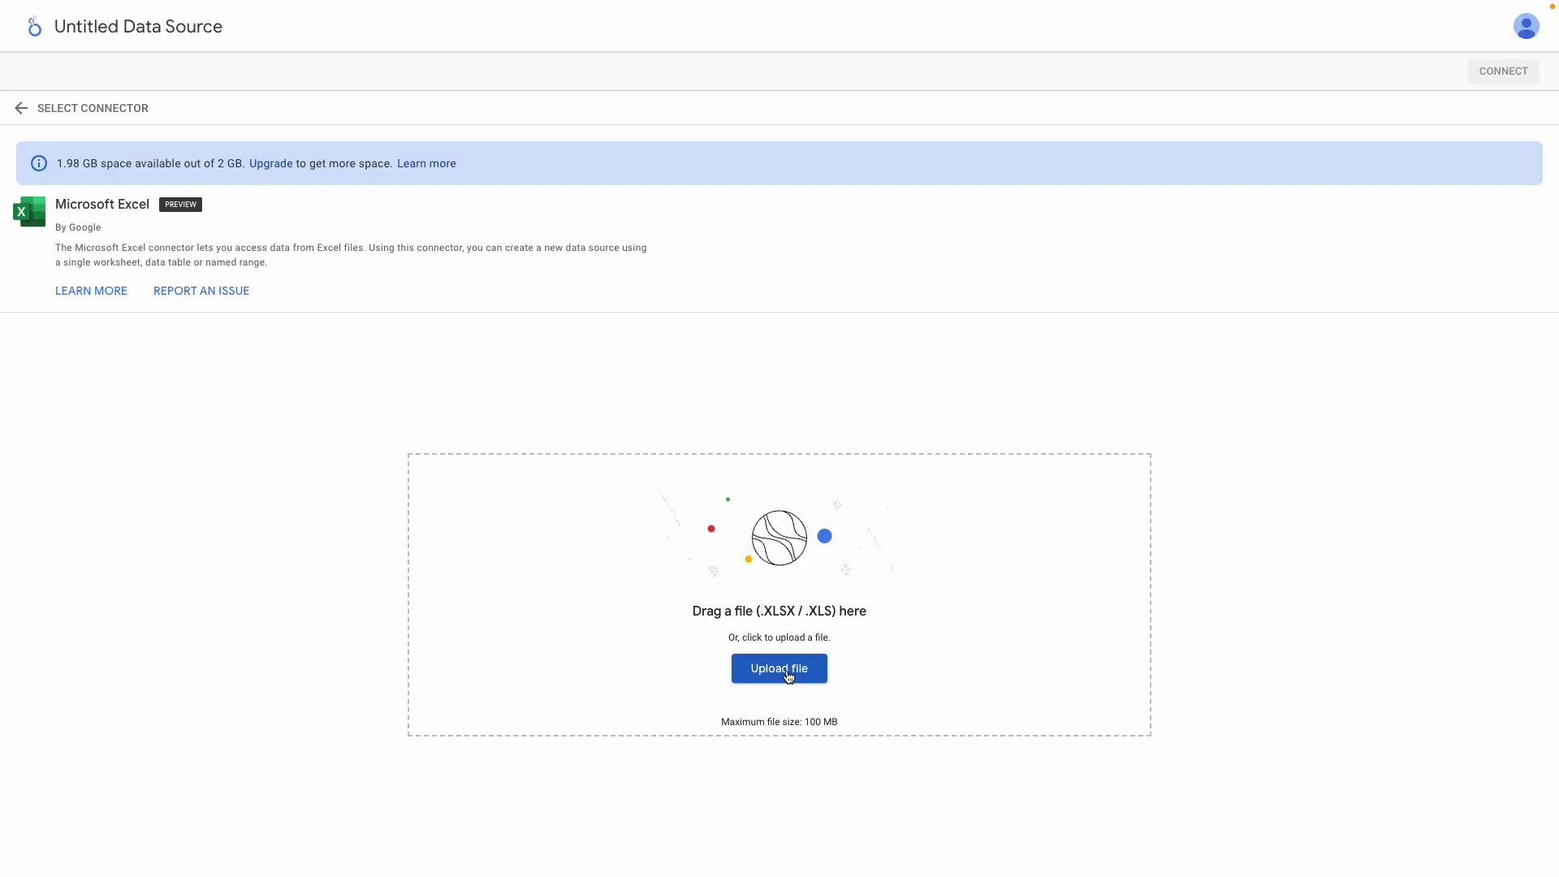
- Upload the superstore .xls file, look at Returns and People, and select the Orders worksheet
click(779, 668)
double_click(531, 339)
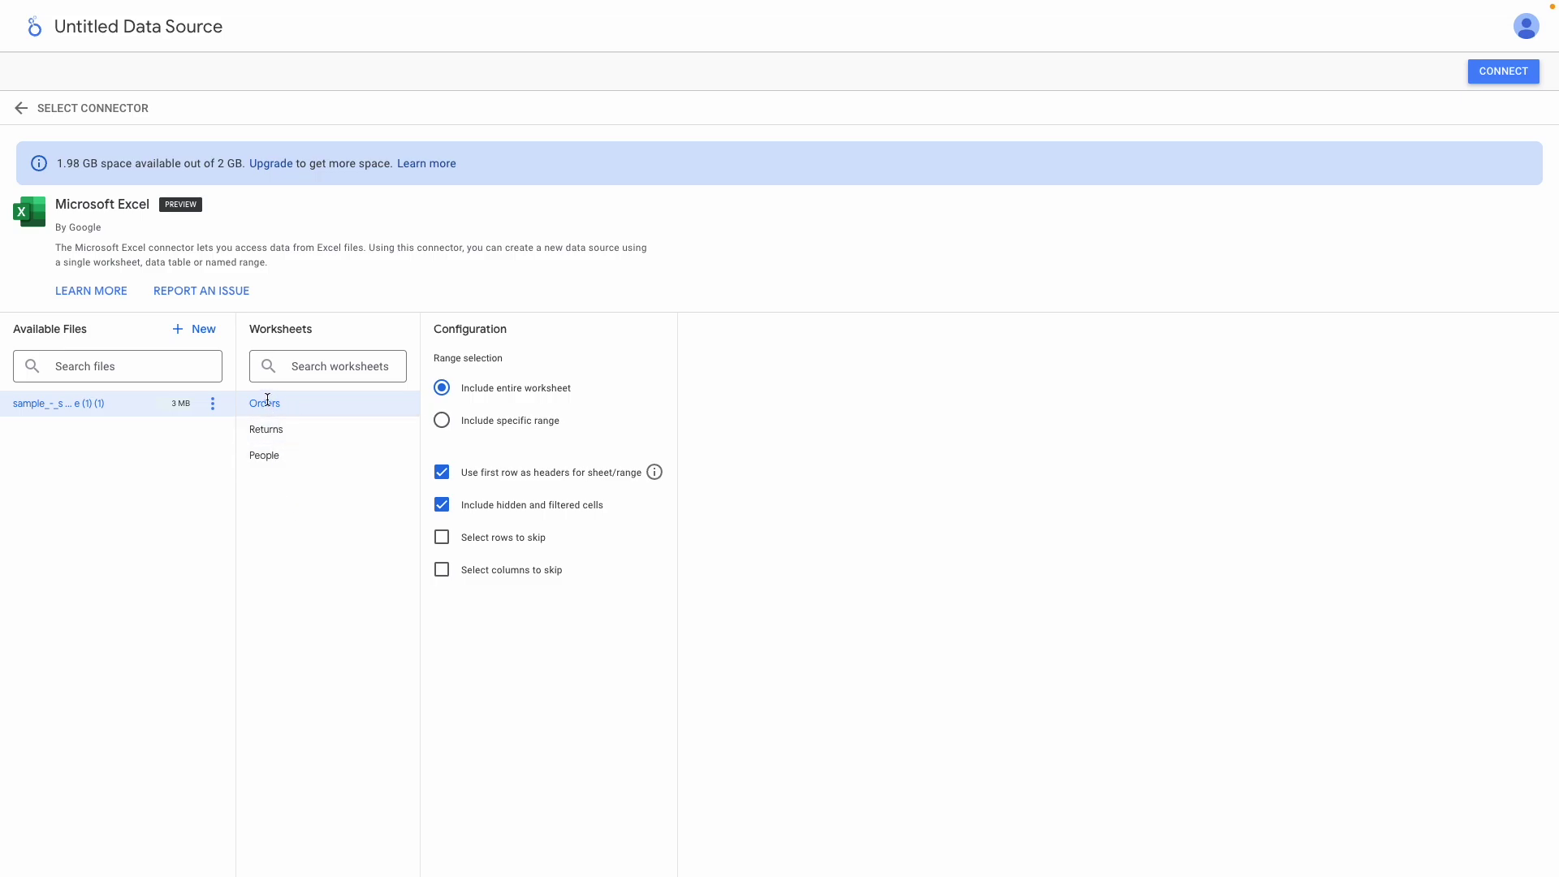
click(287, 429)
click(284, 451)
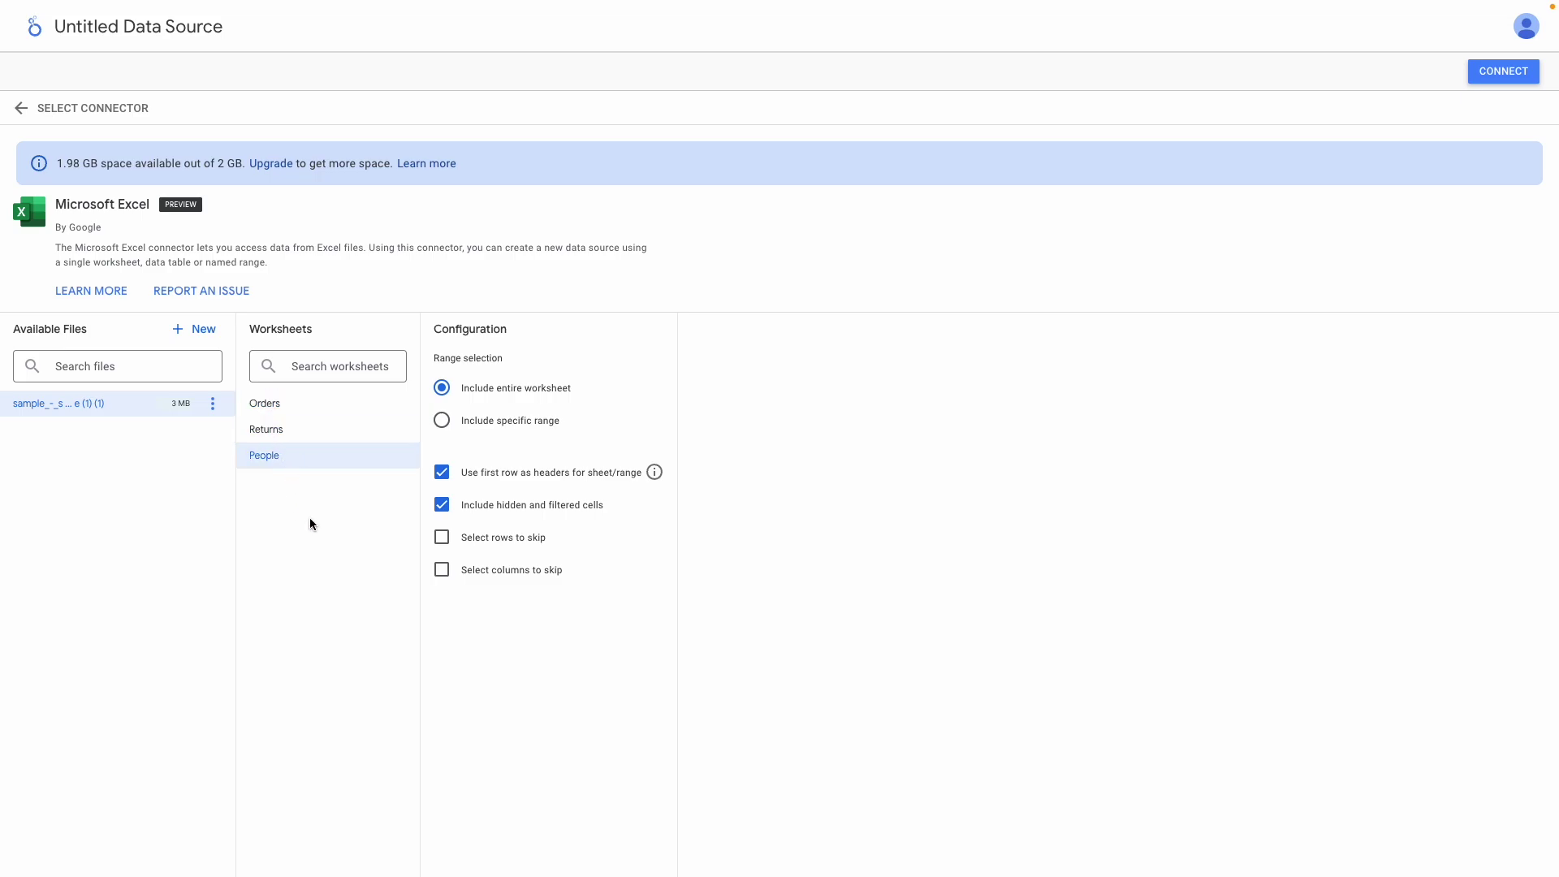
click(279, 402)
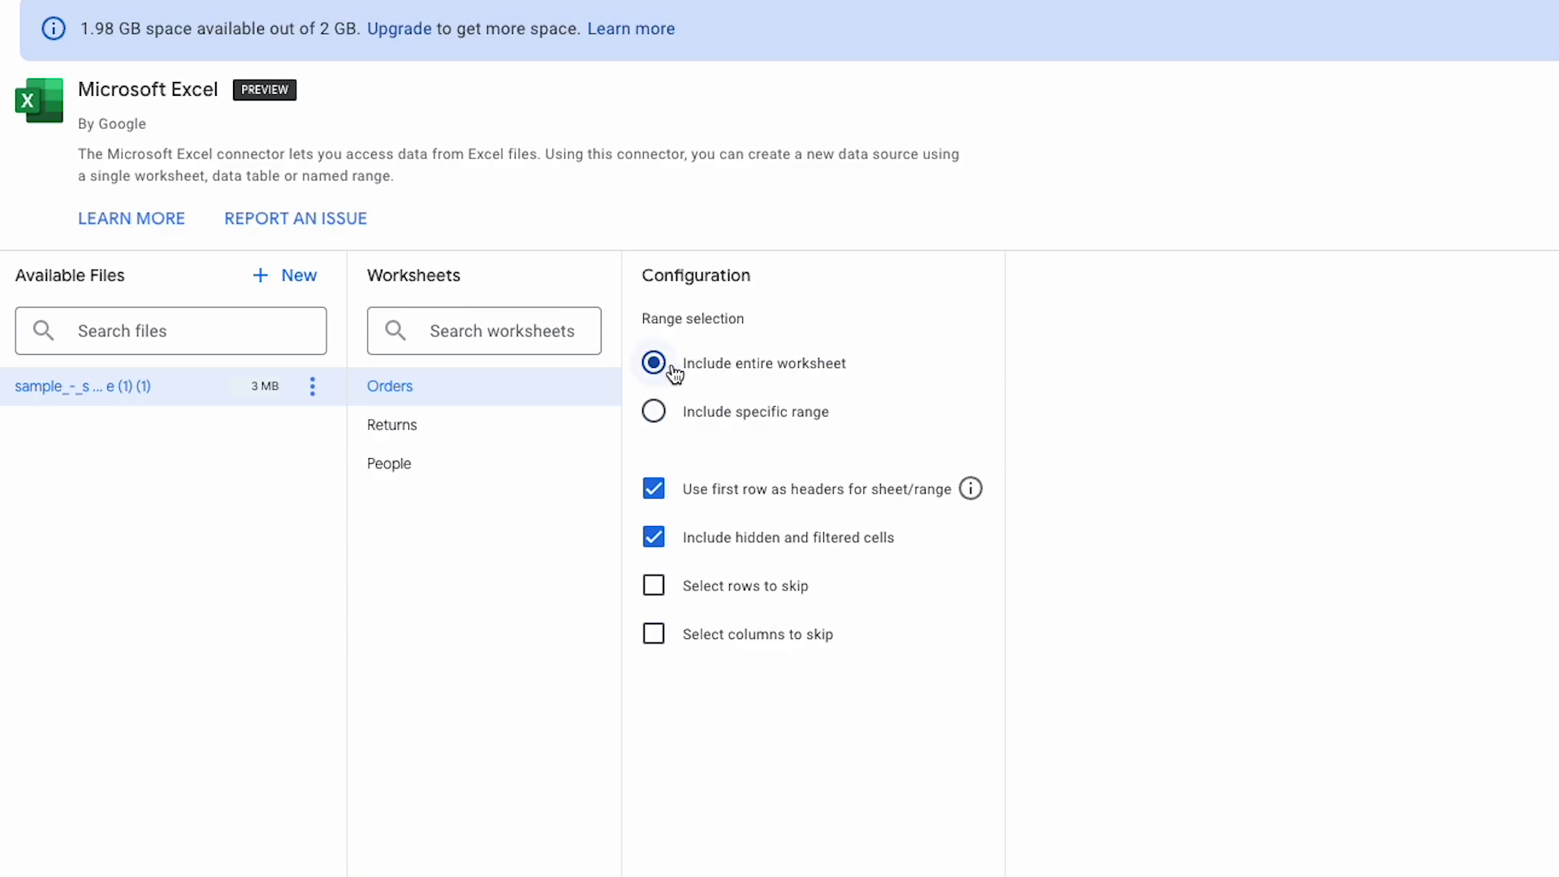
click(662, 414)
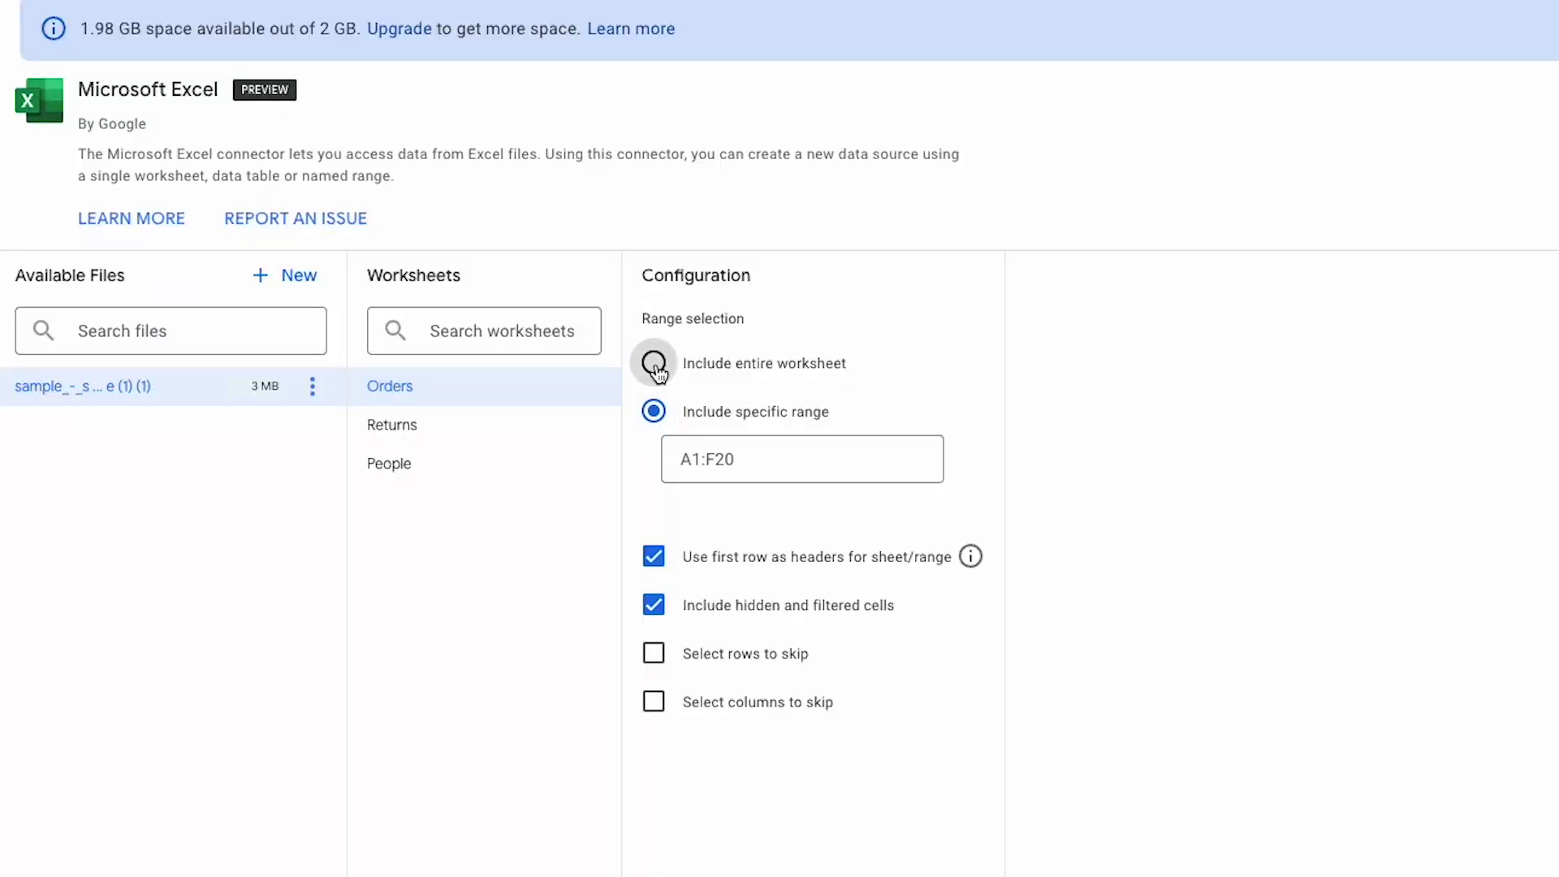
click(654, 363)
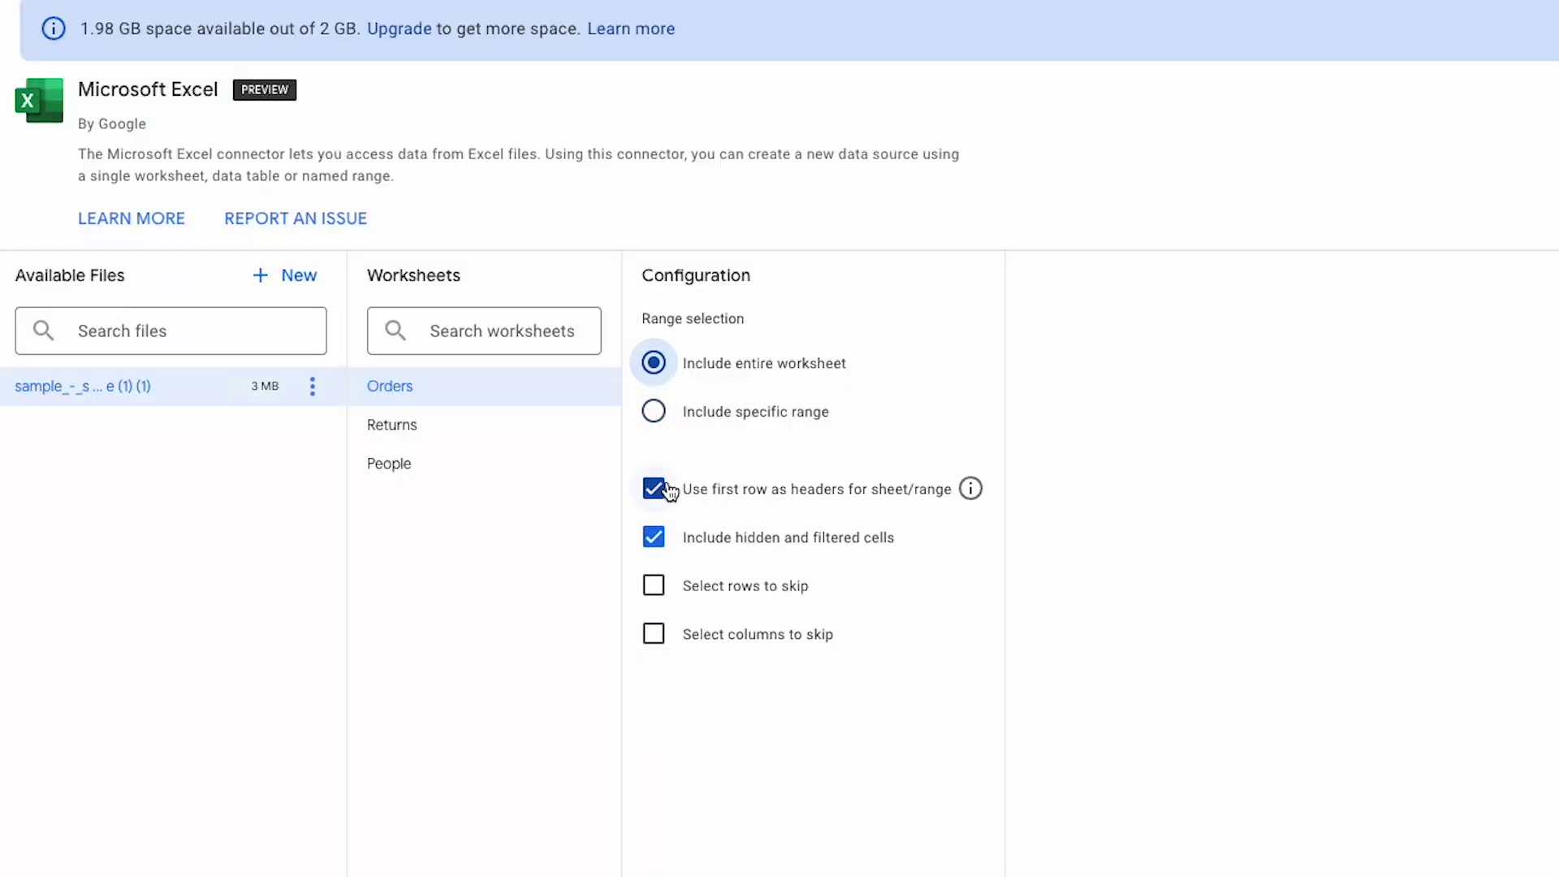
mouse_move(971, 489)
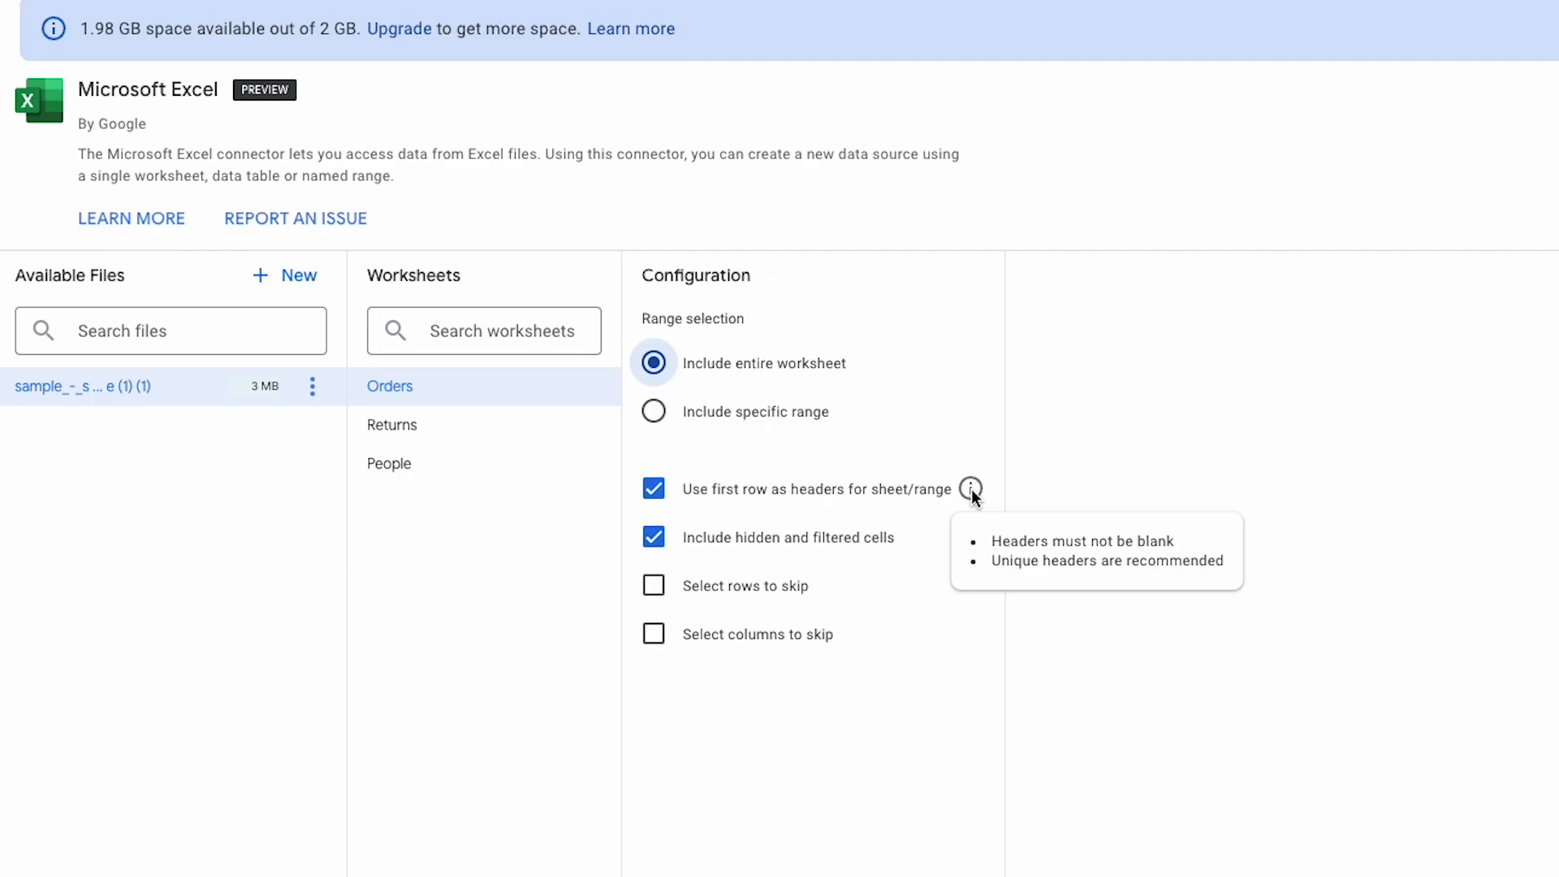
click(660, 491)
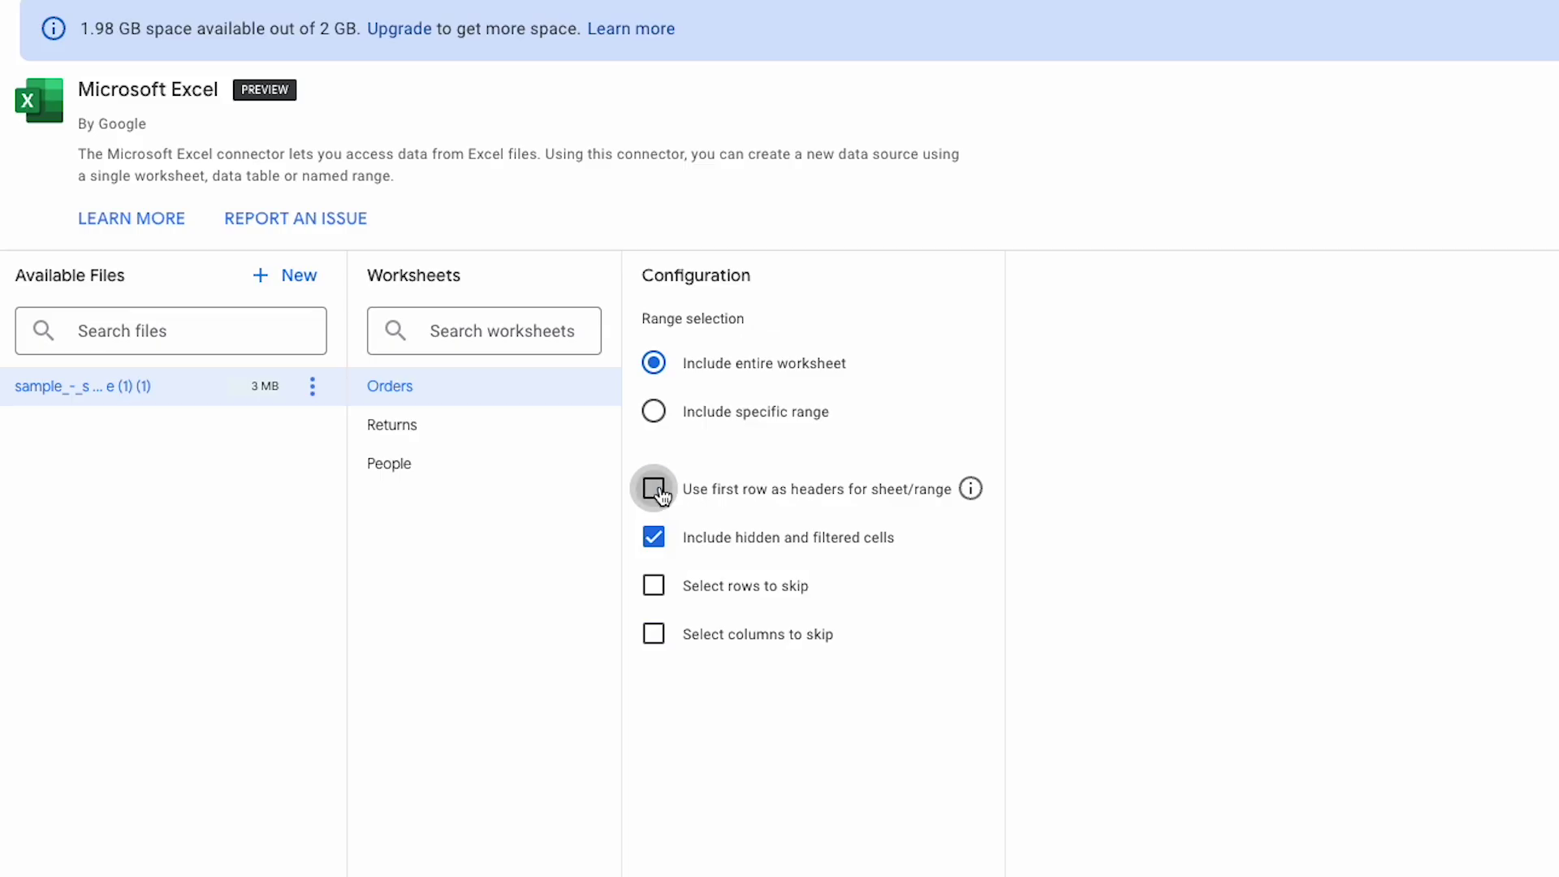
click(655, 489)
click(655, 539)
click(654, 539)
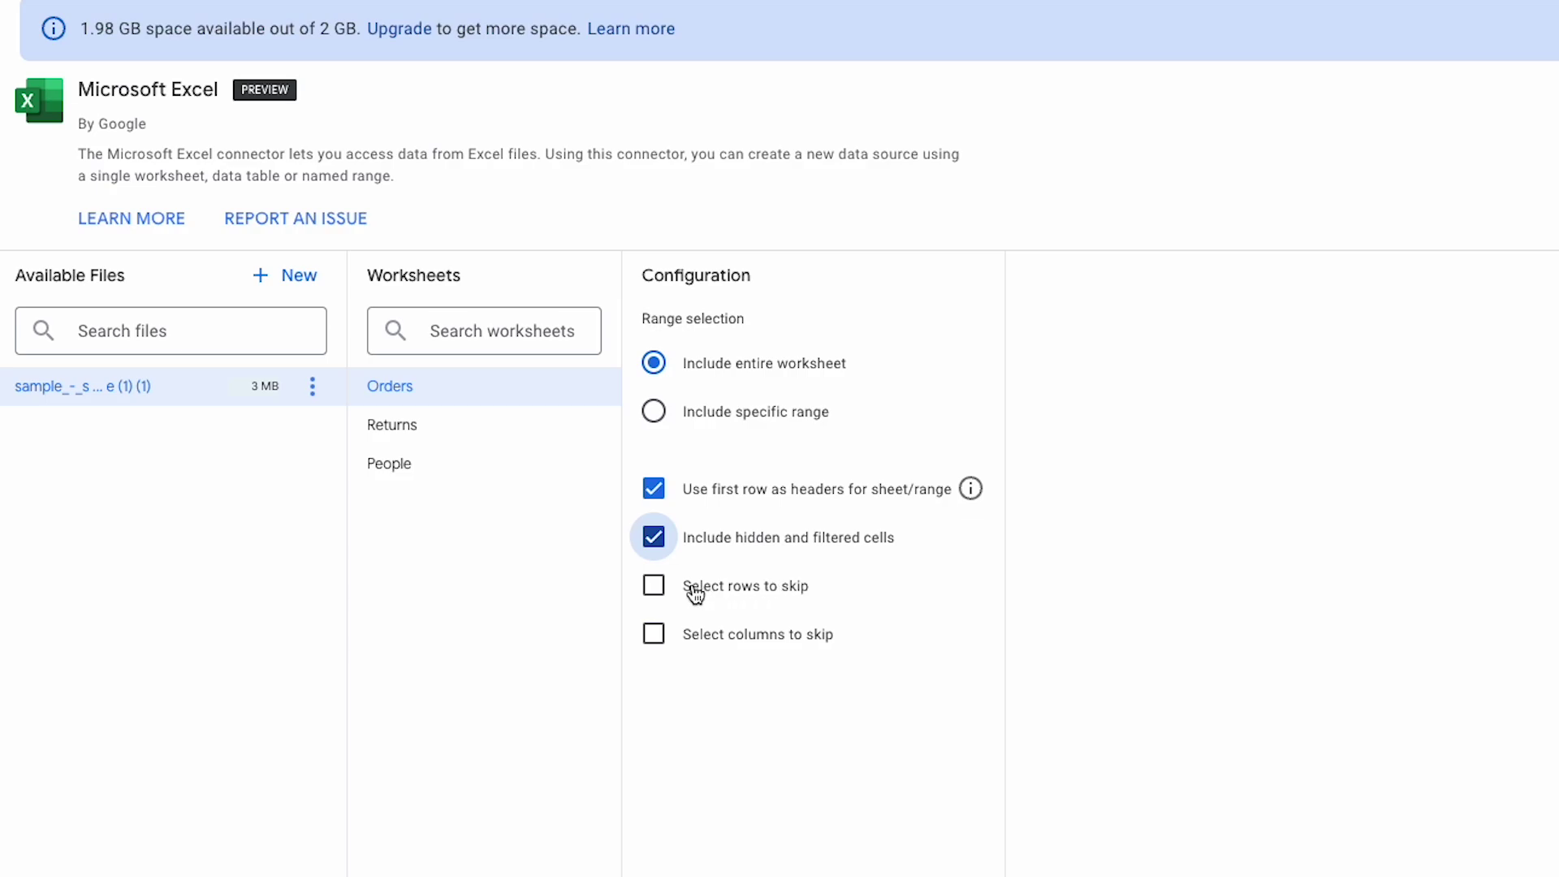
click(654, 585)
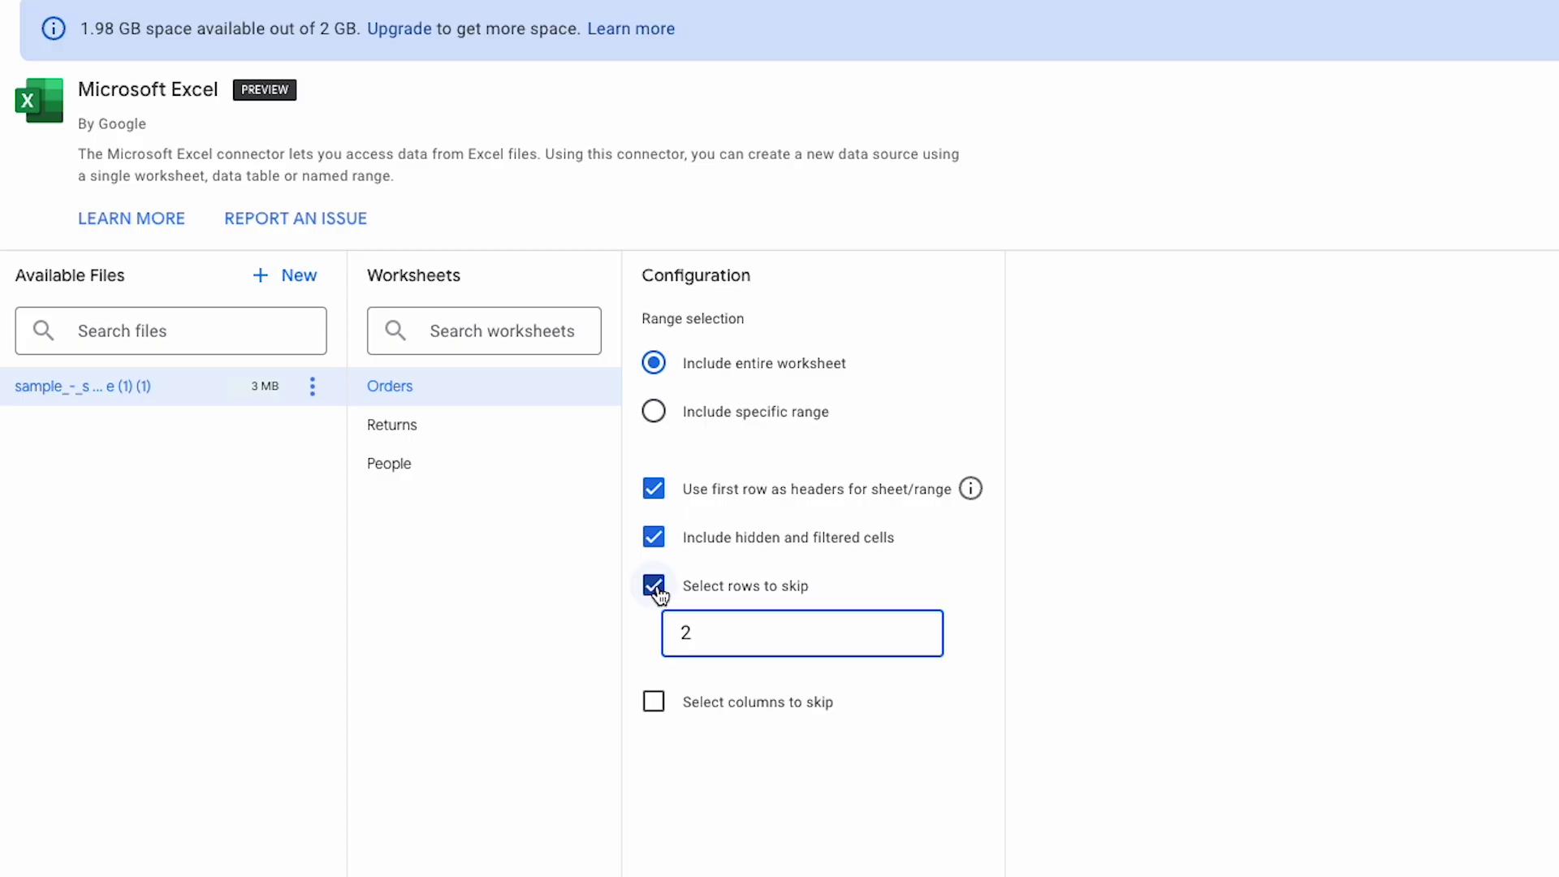
click(654, 585)
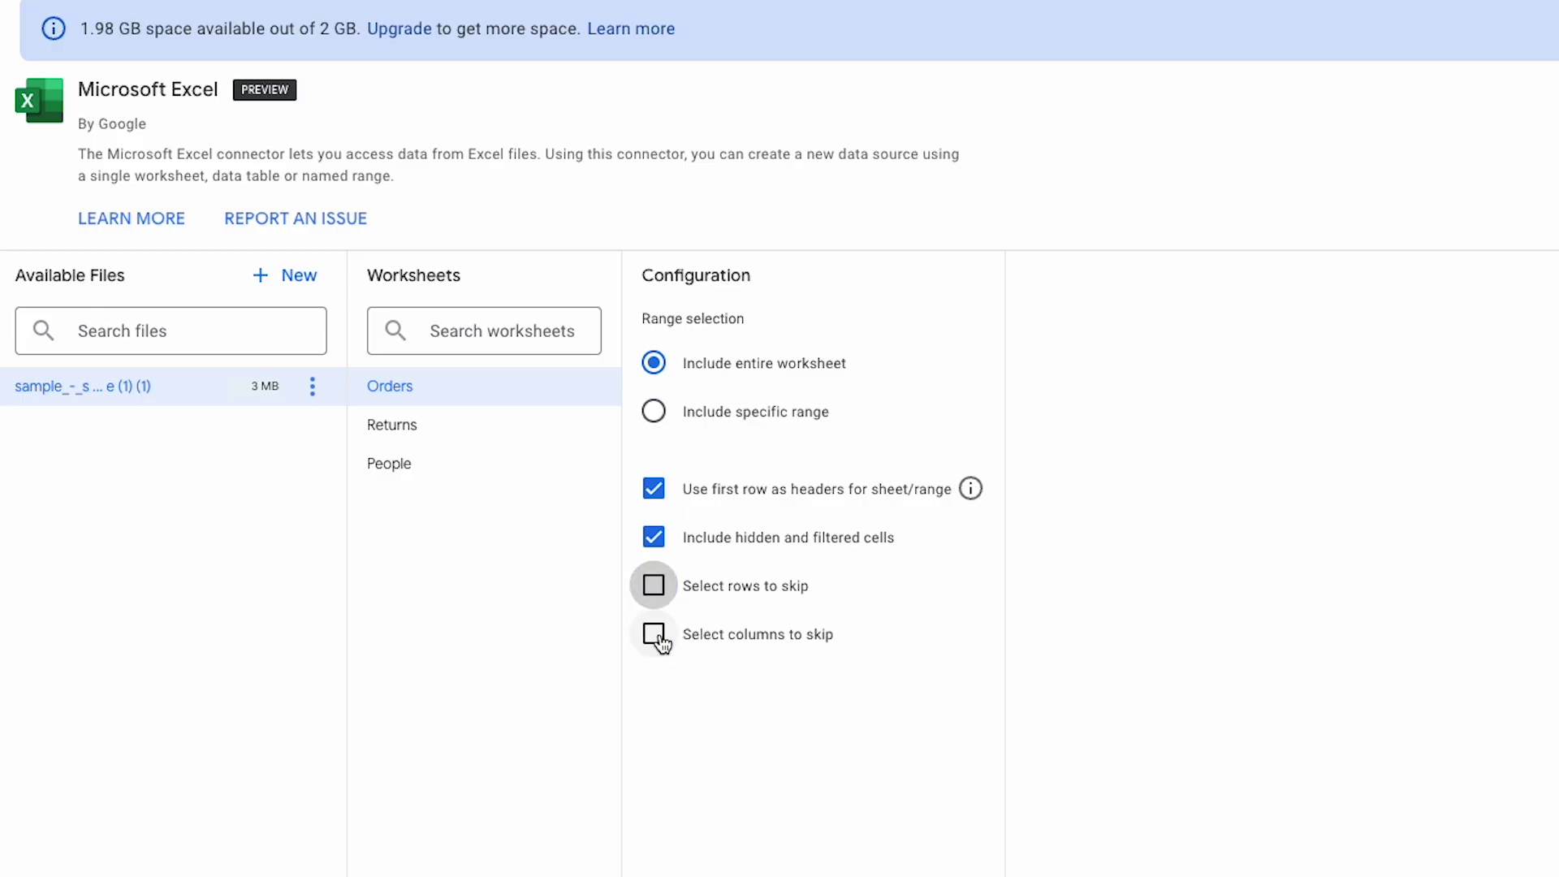
click(654, 636)
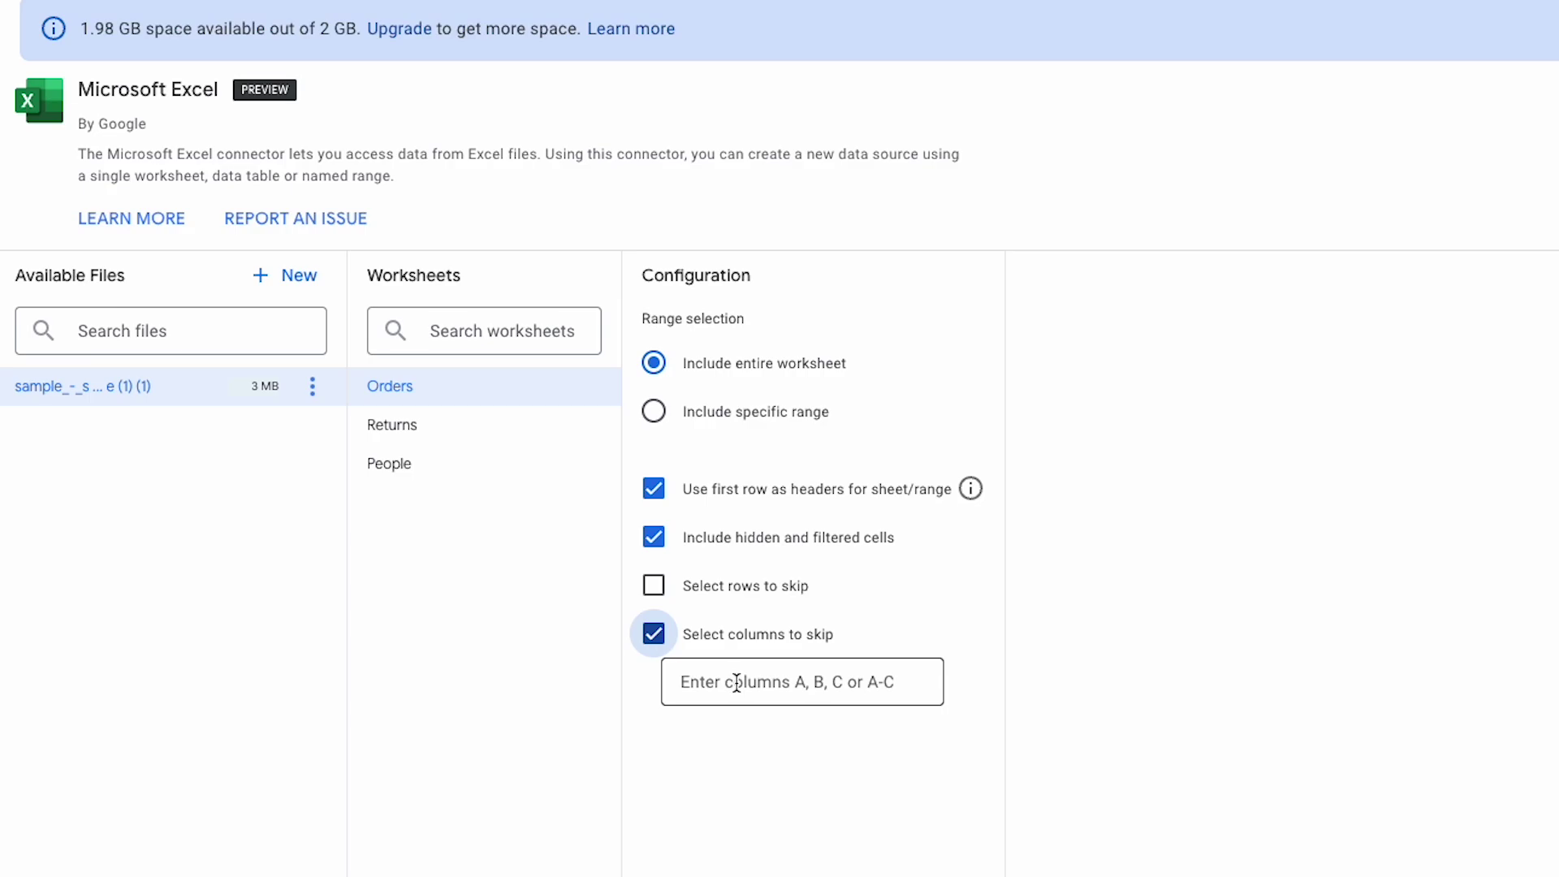
click(653, 633)
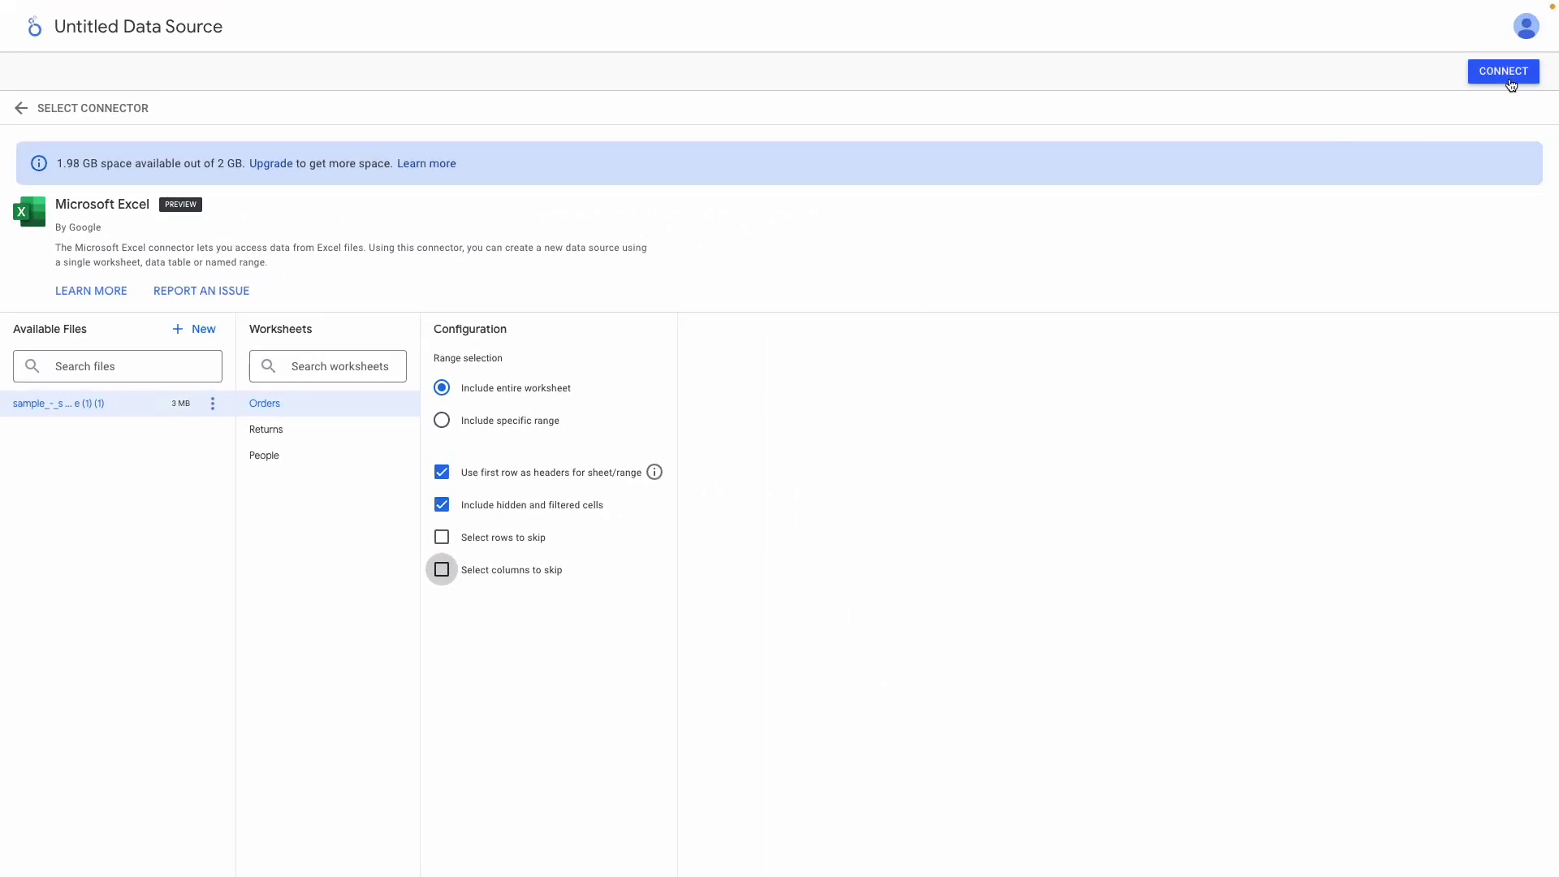
click(1509, 76)
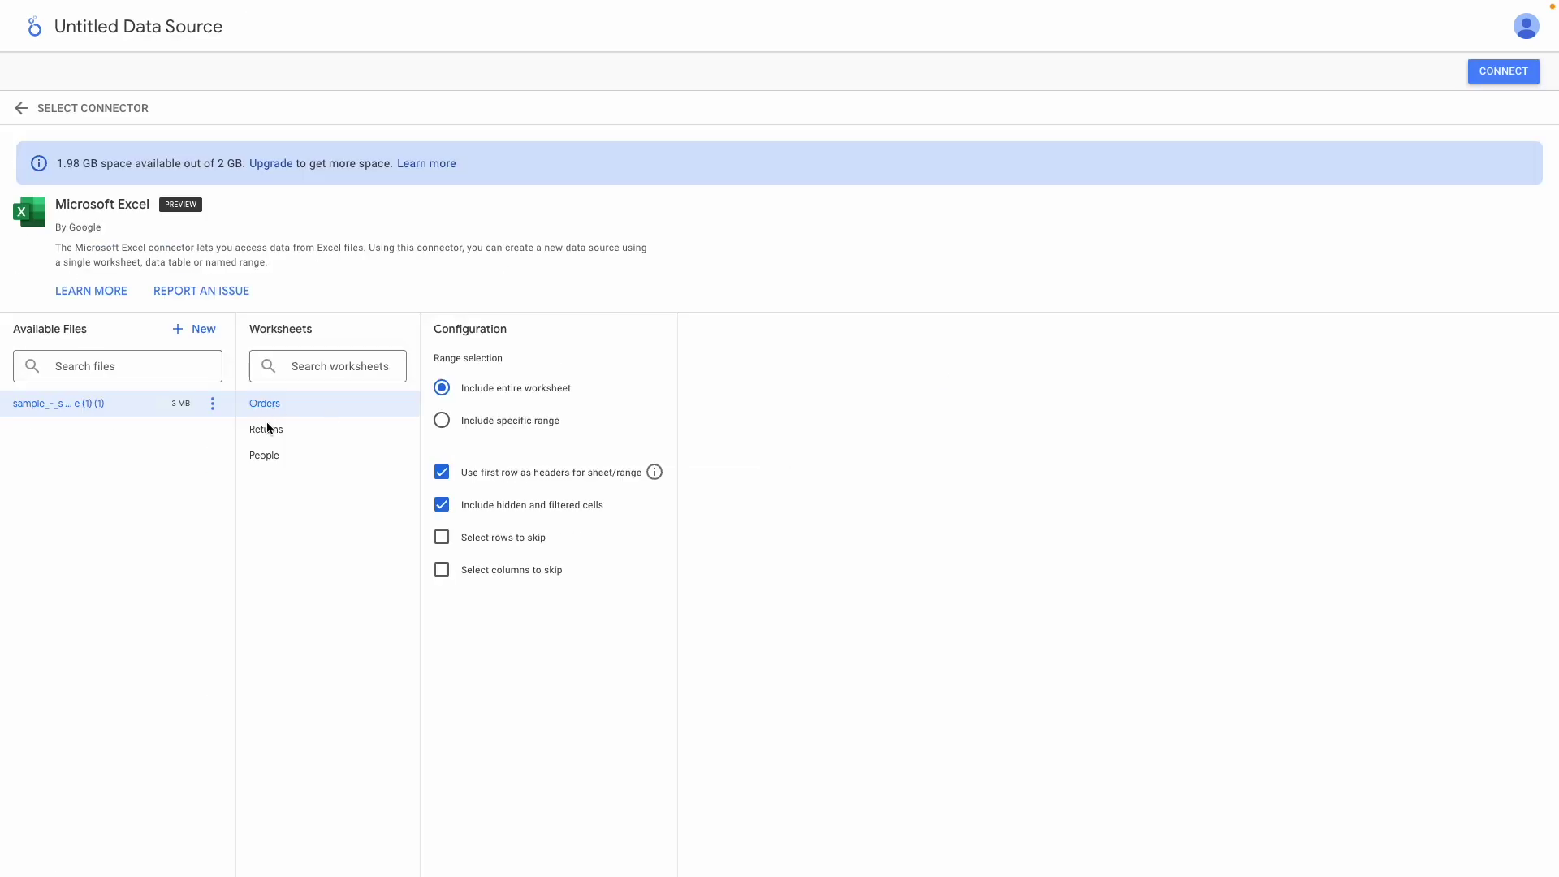
- Connect the Returns worksheet as its own data source and return to the data source list
click(266, 428)
click(1498, 71)
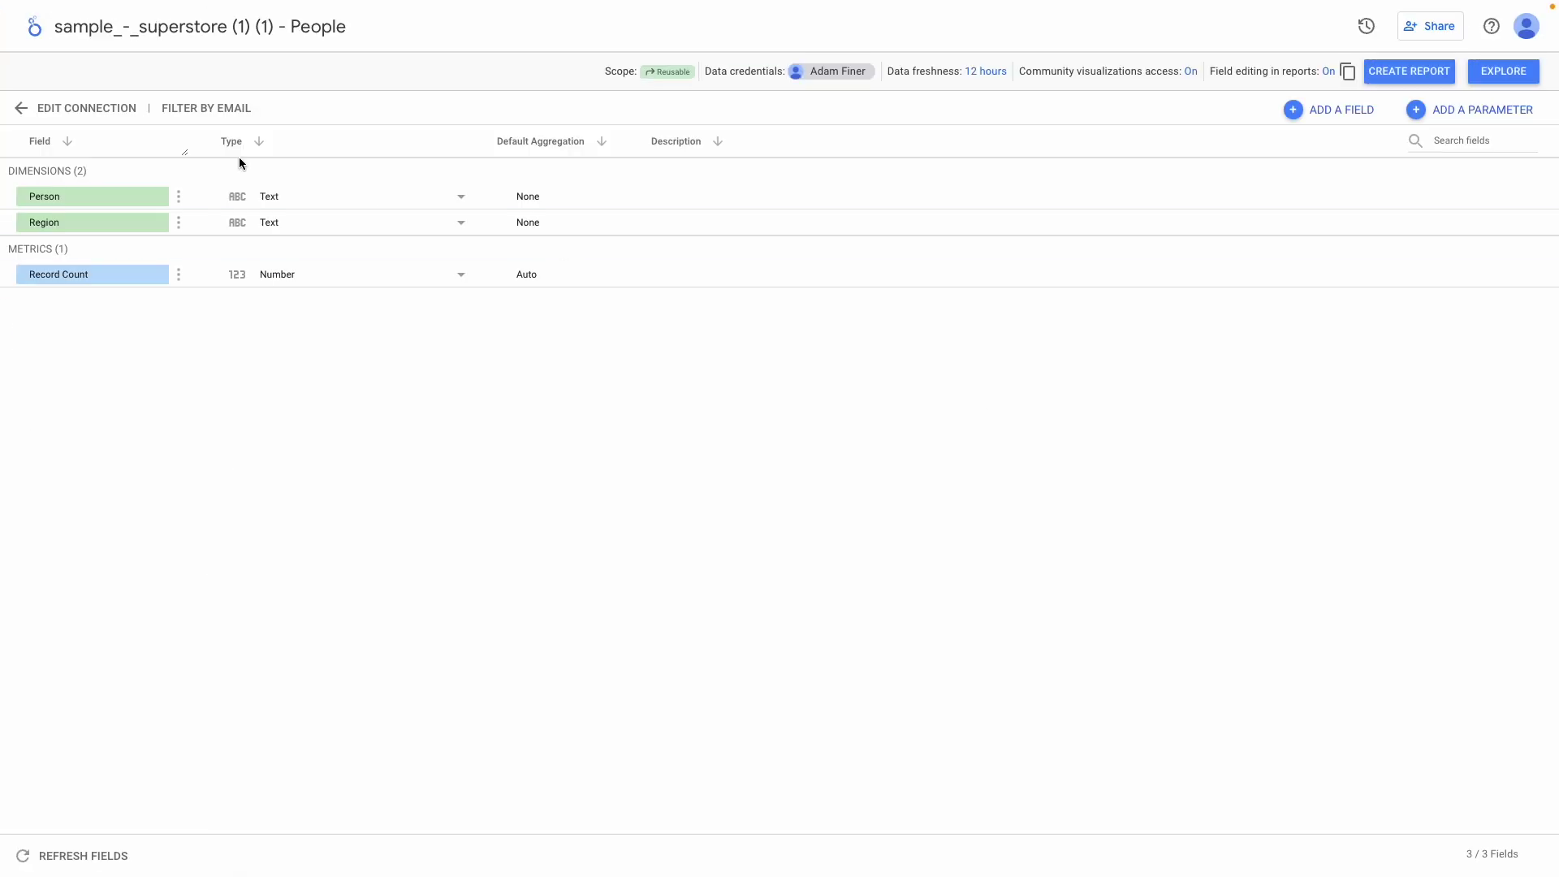
click(34, 27)
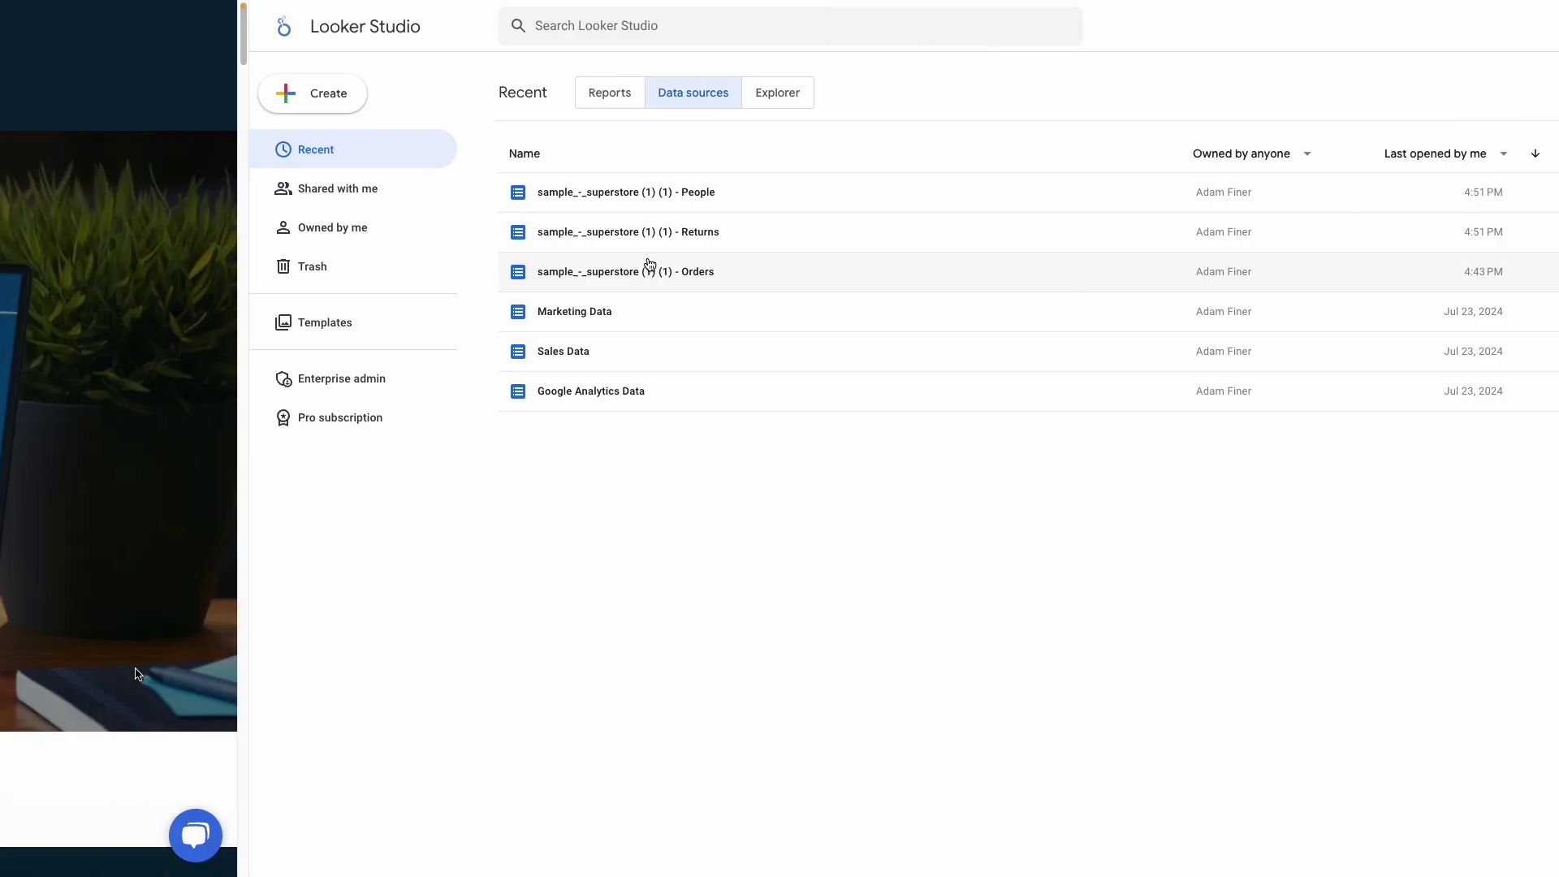
- Scroll down the learnBI academy course page to the Course curriculum section
scroll(1555, 668, down, 8)
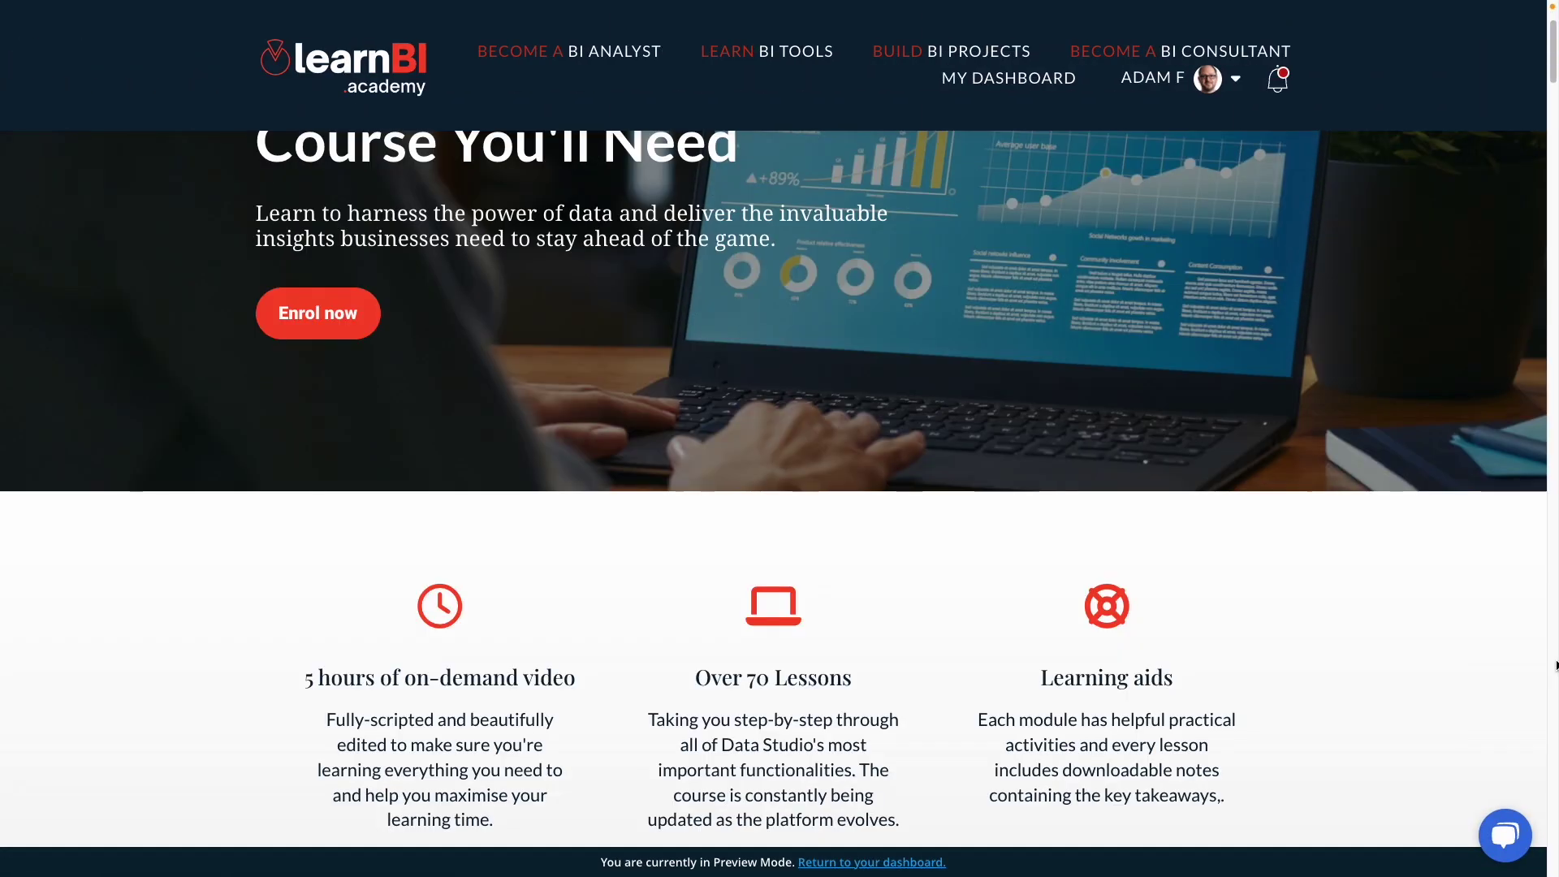
scroll(1555, 667, down, 7)
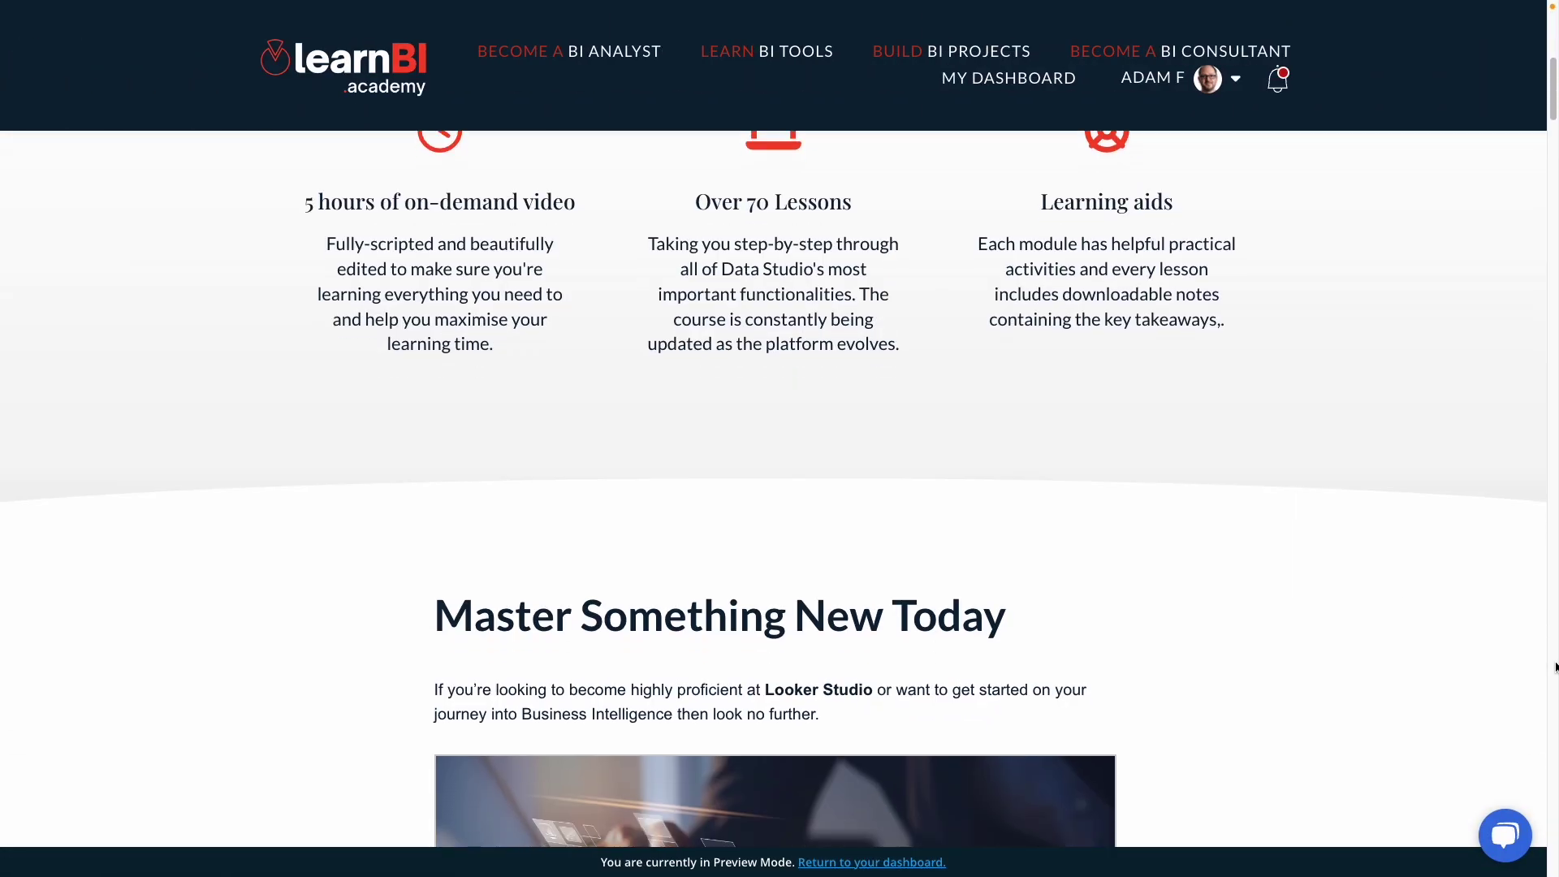
scroll(1555, 667, down, 9)
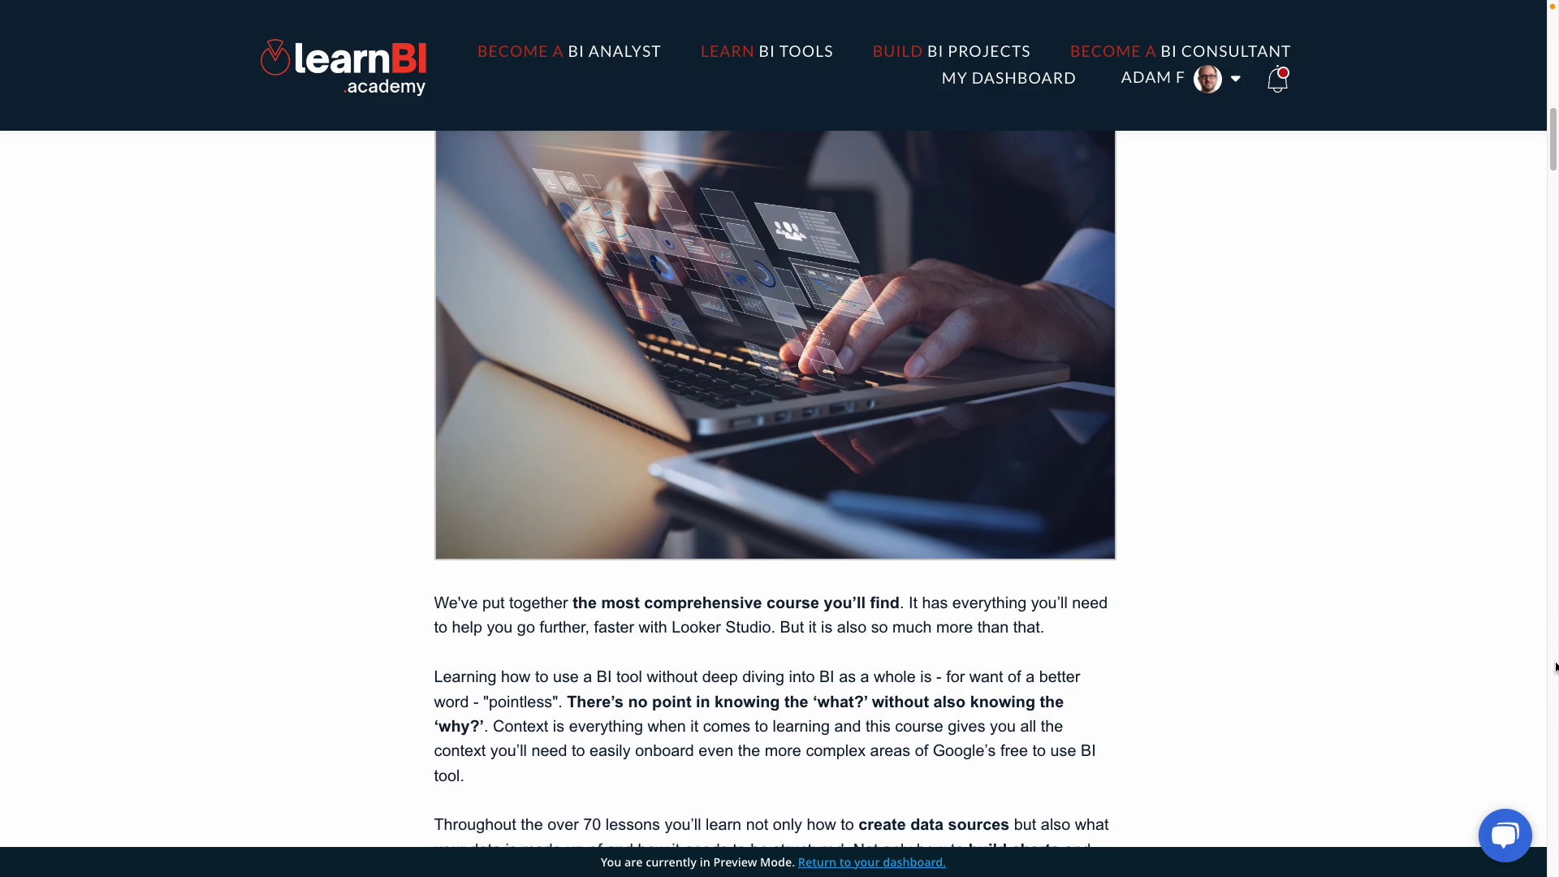
scroll(1555, 667, down, 6)
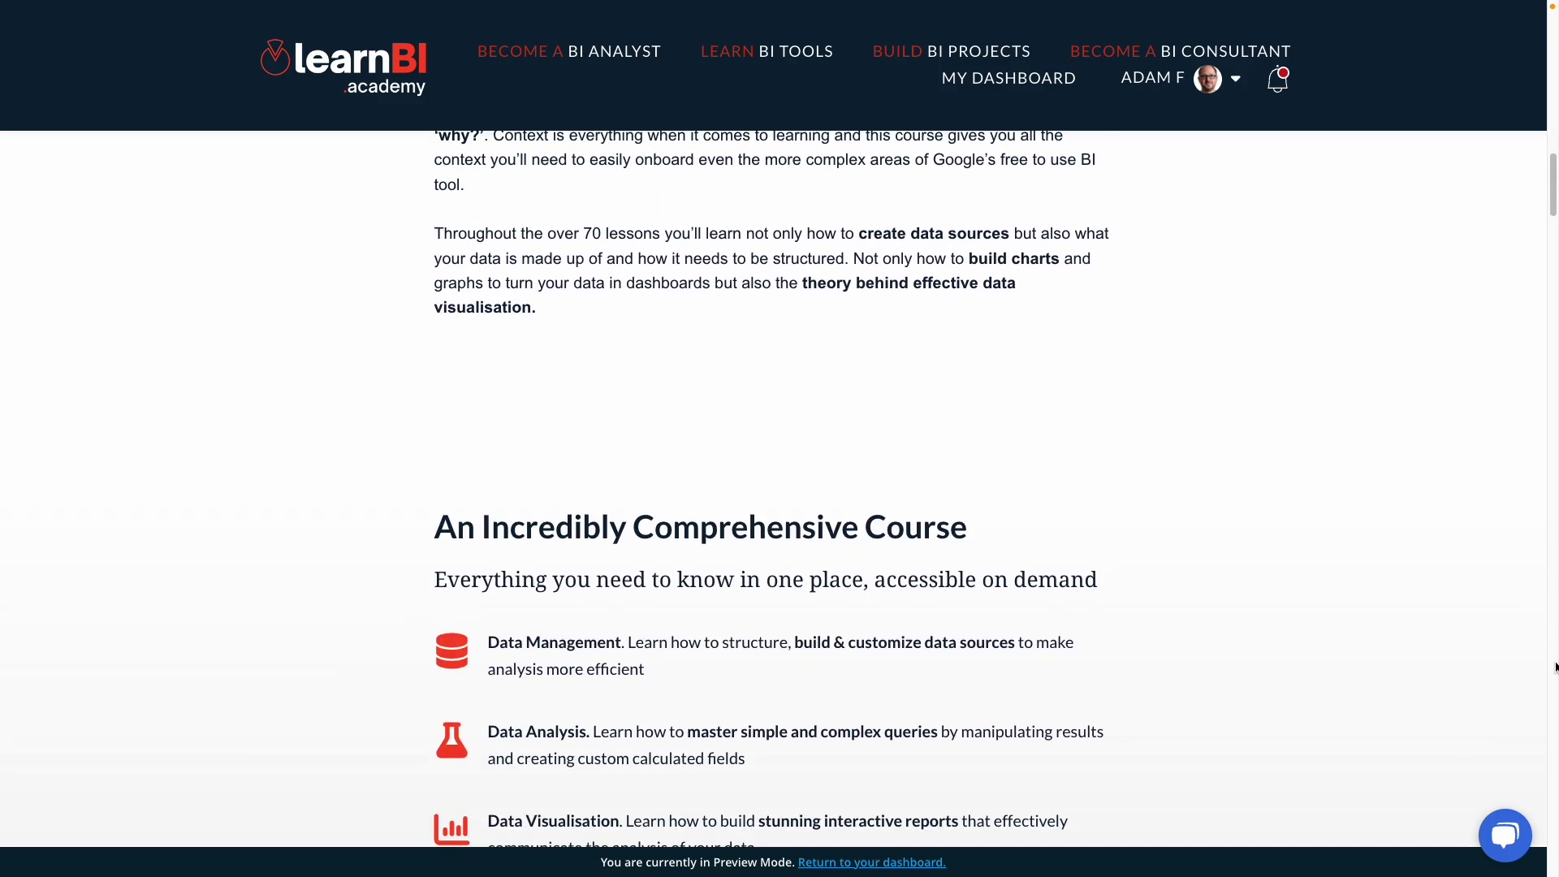
scroll(1554, 668, down, 6)
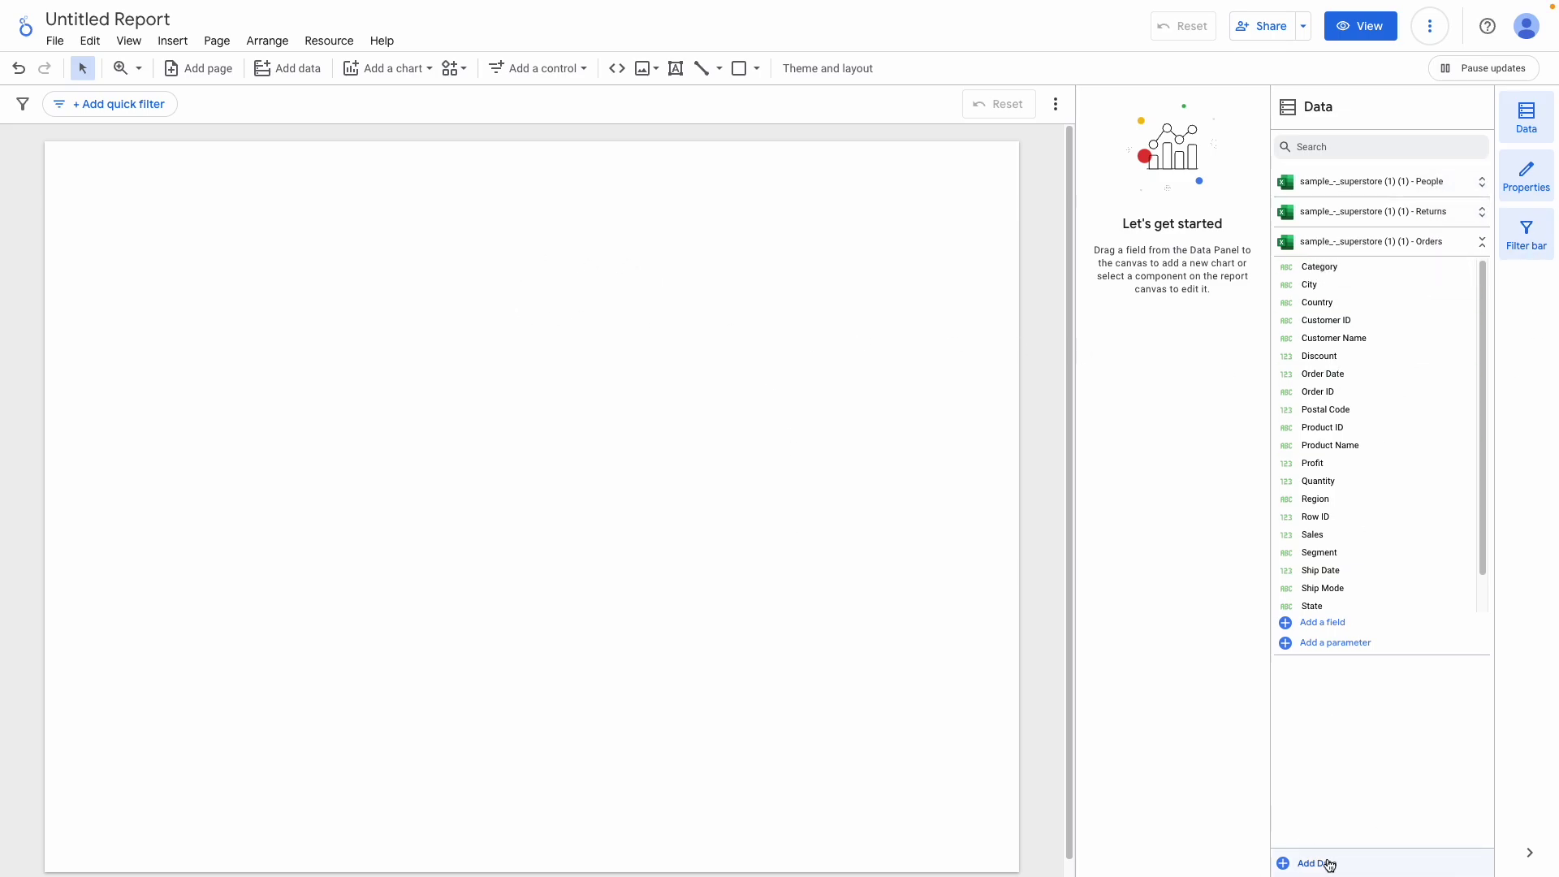
- Draw a table on the report showing Sales by Category from the Orders data
click(378, 67)
click(366, 131)
drag(244, 195, 877, 652)
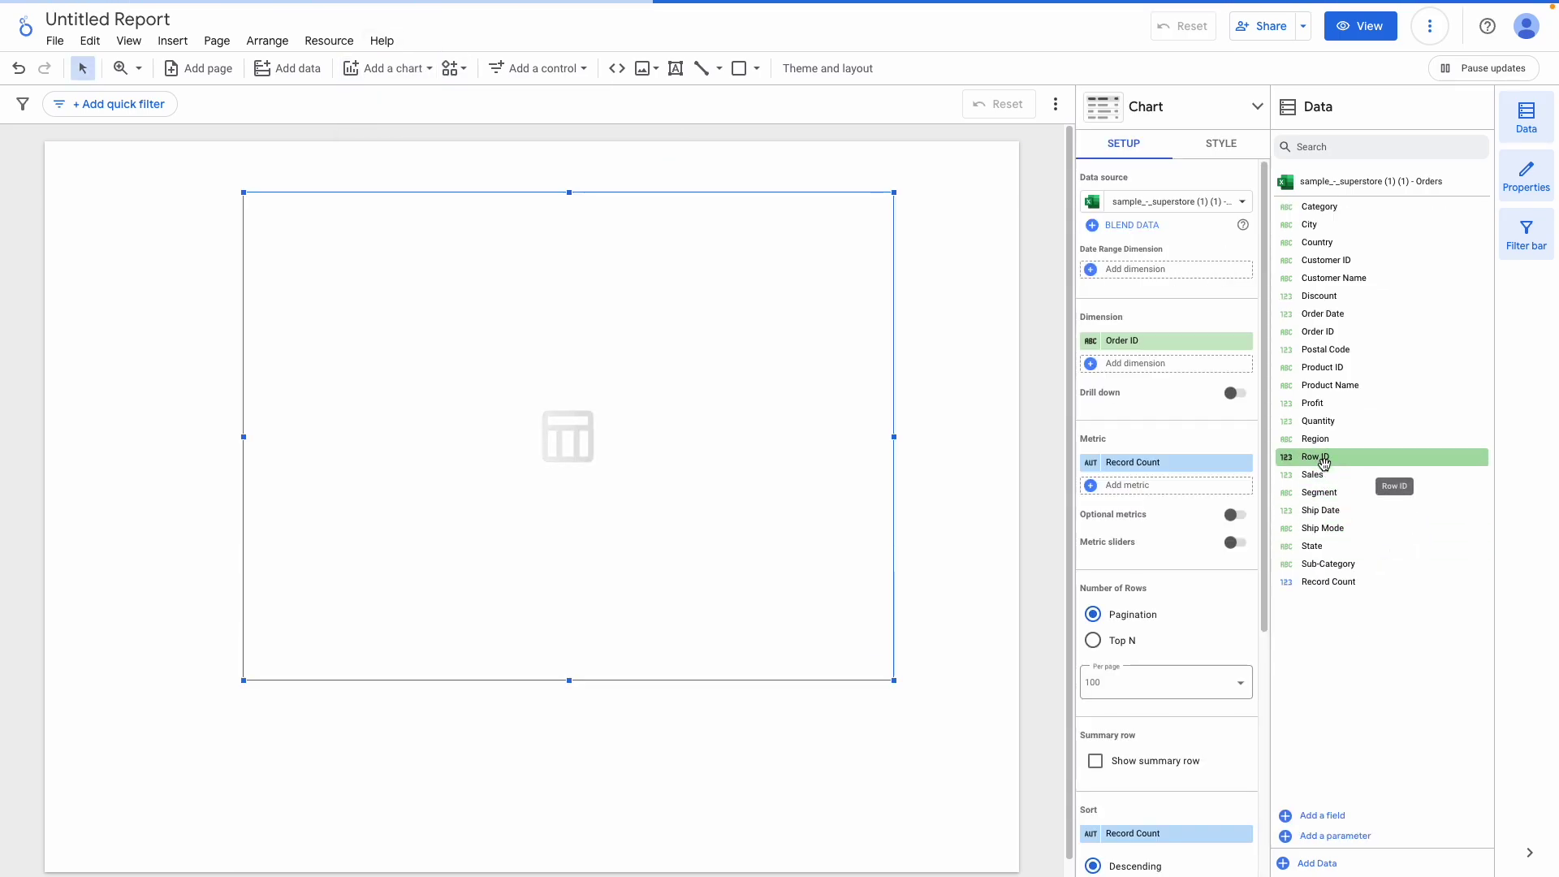
drag(1297, 474, 1181, 462)
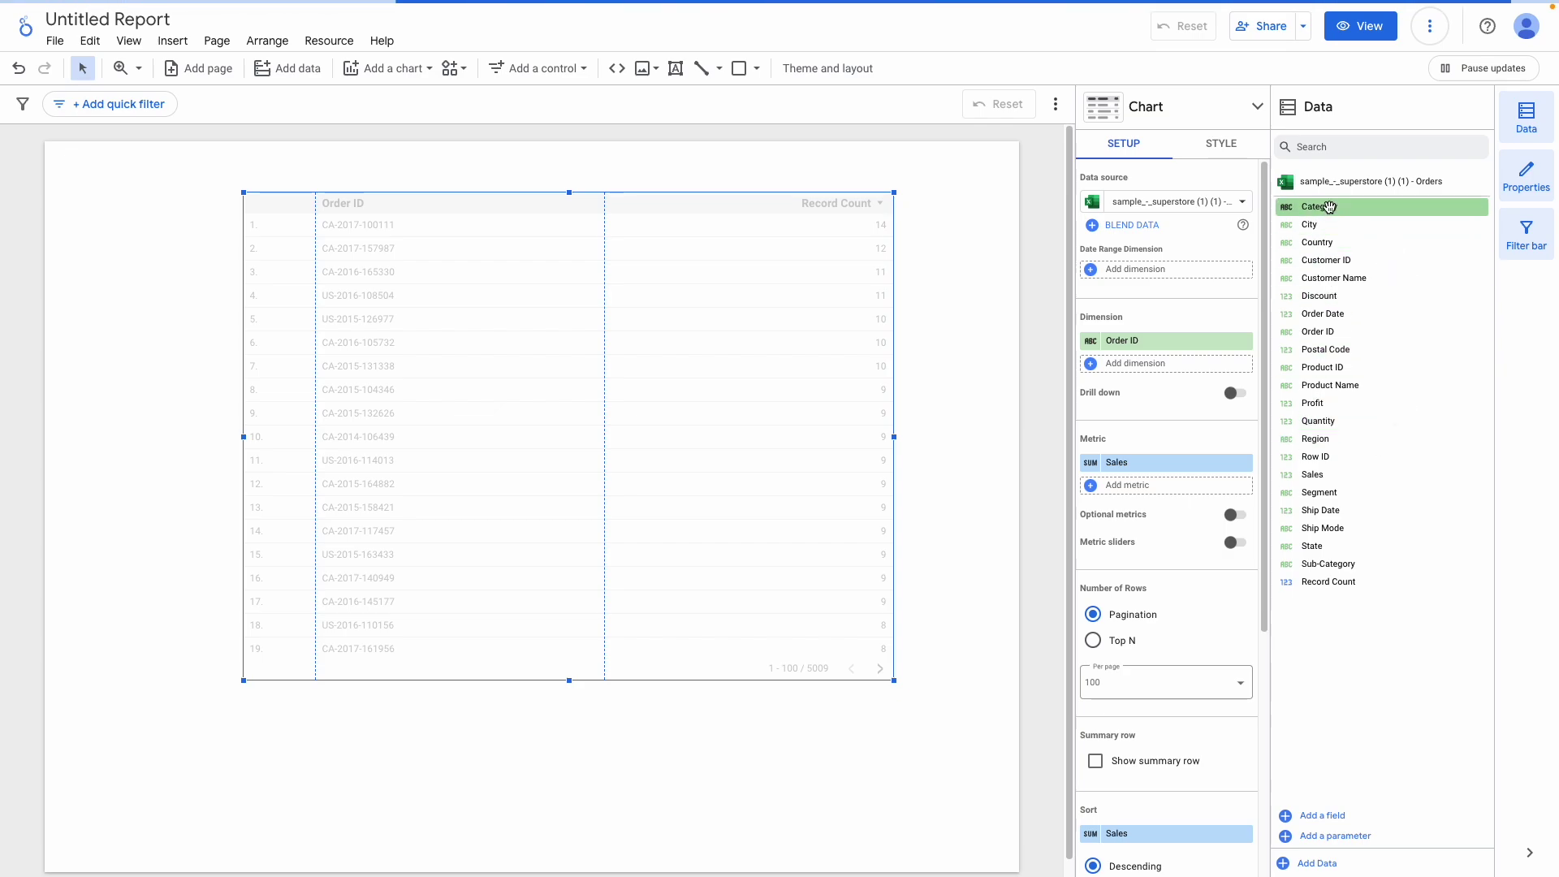
drag(1319, 207, 1171, 357)
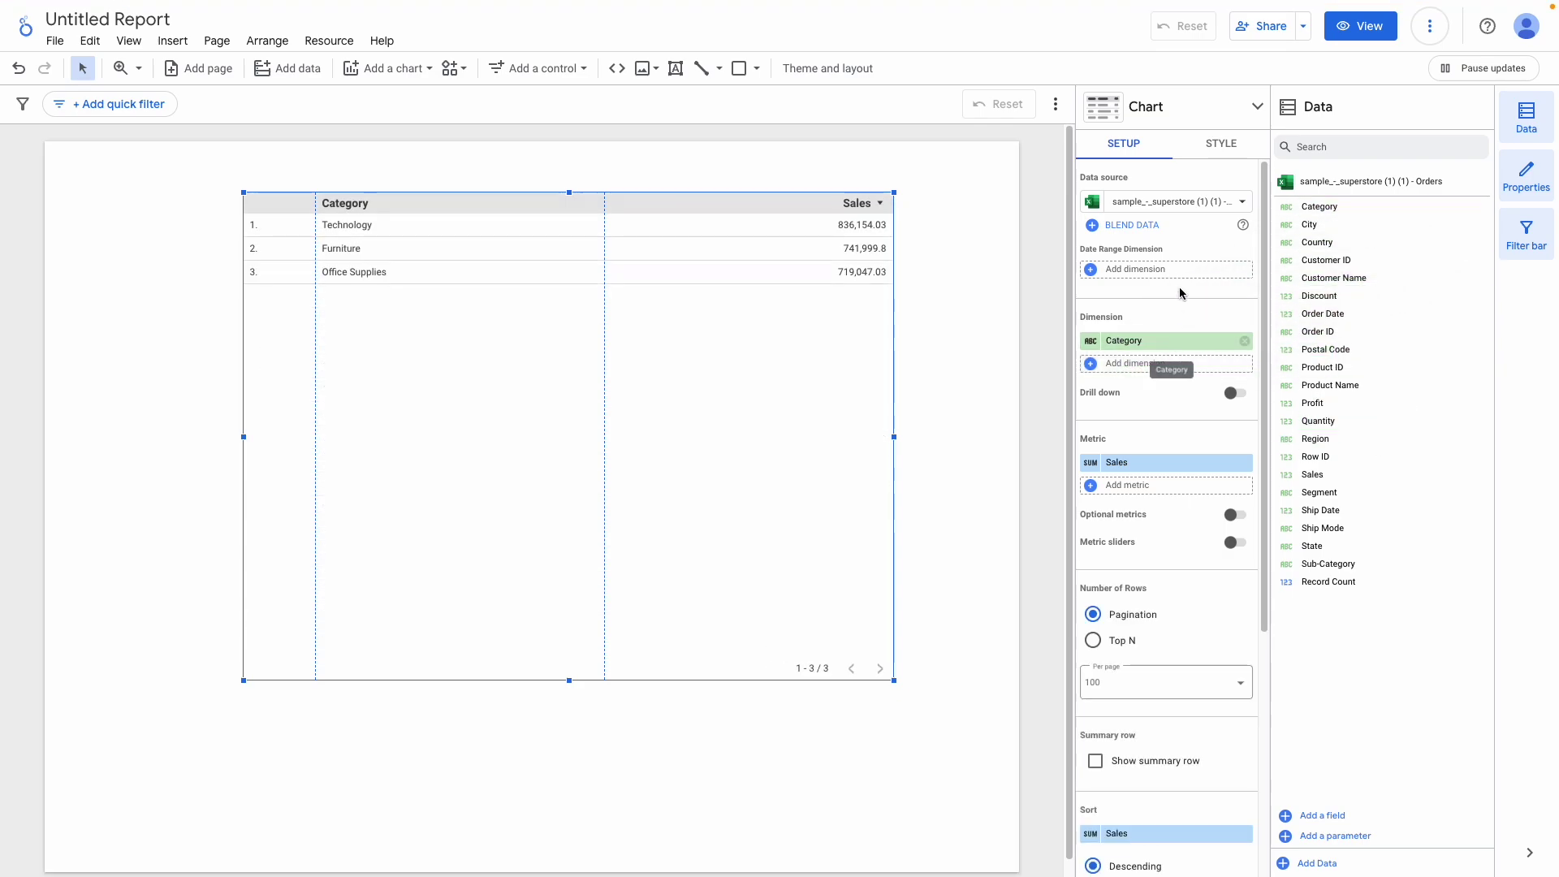
click(1138, 227)
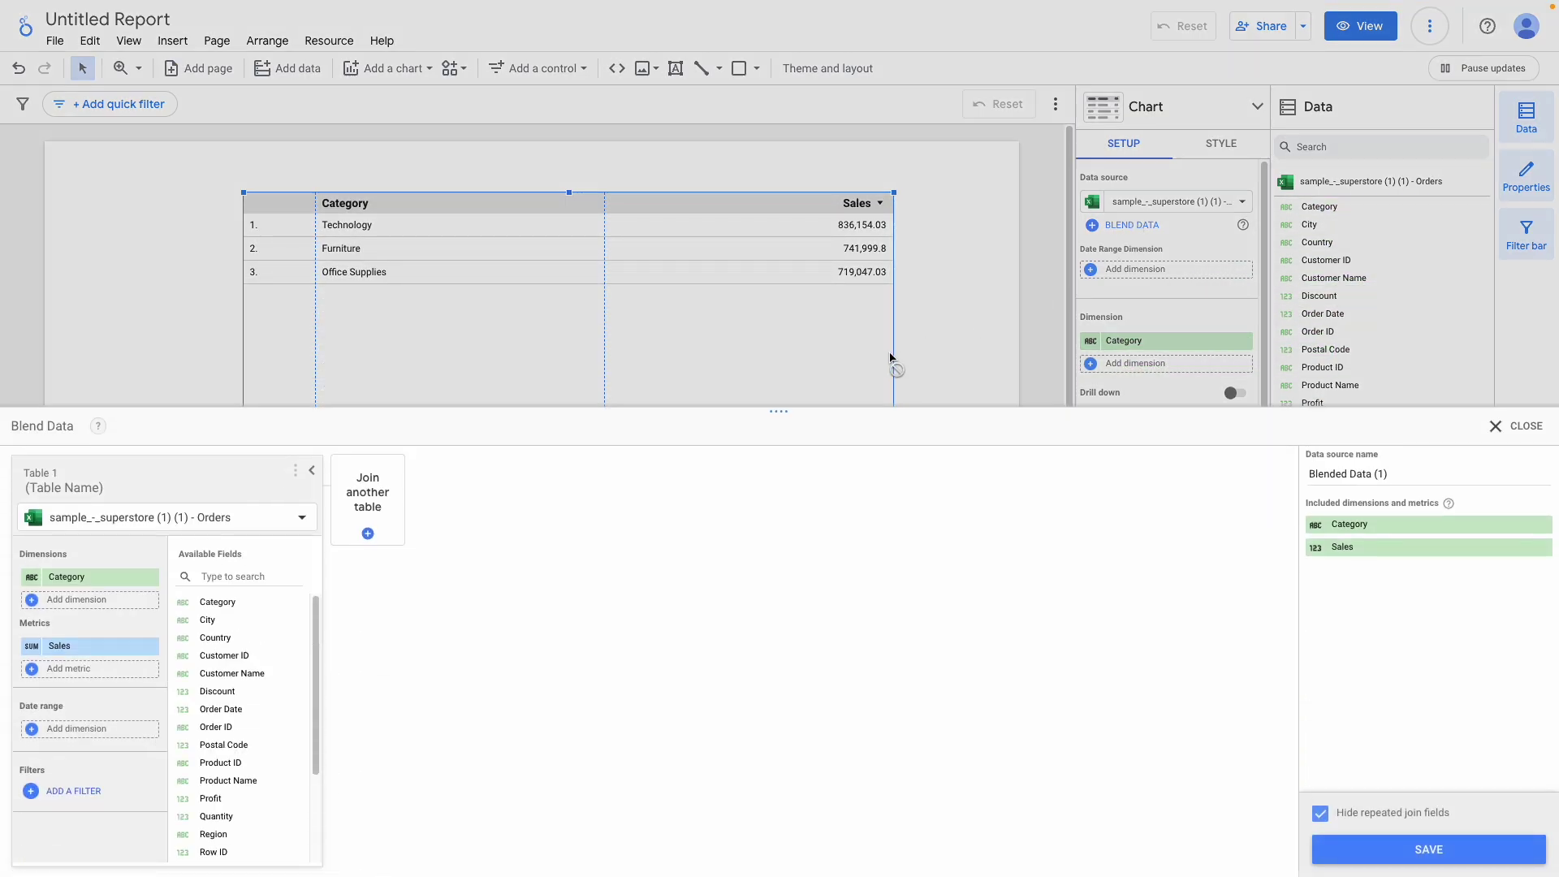
- Enlarge the blend editor and add the Returns source as a second table
drag(787, 411, 791, 63)
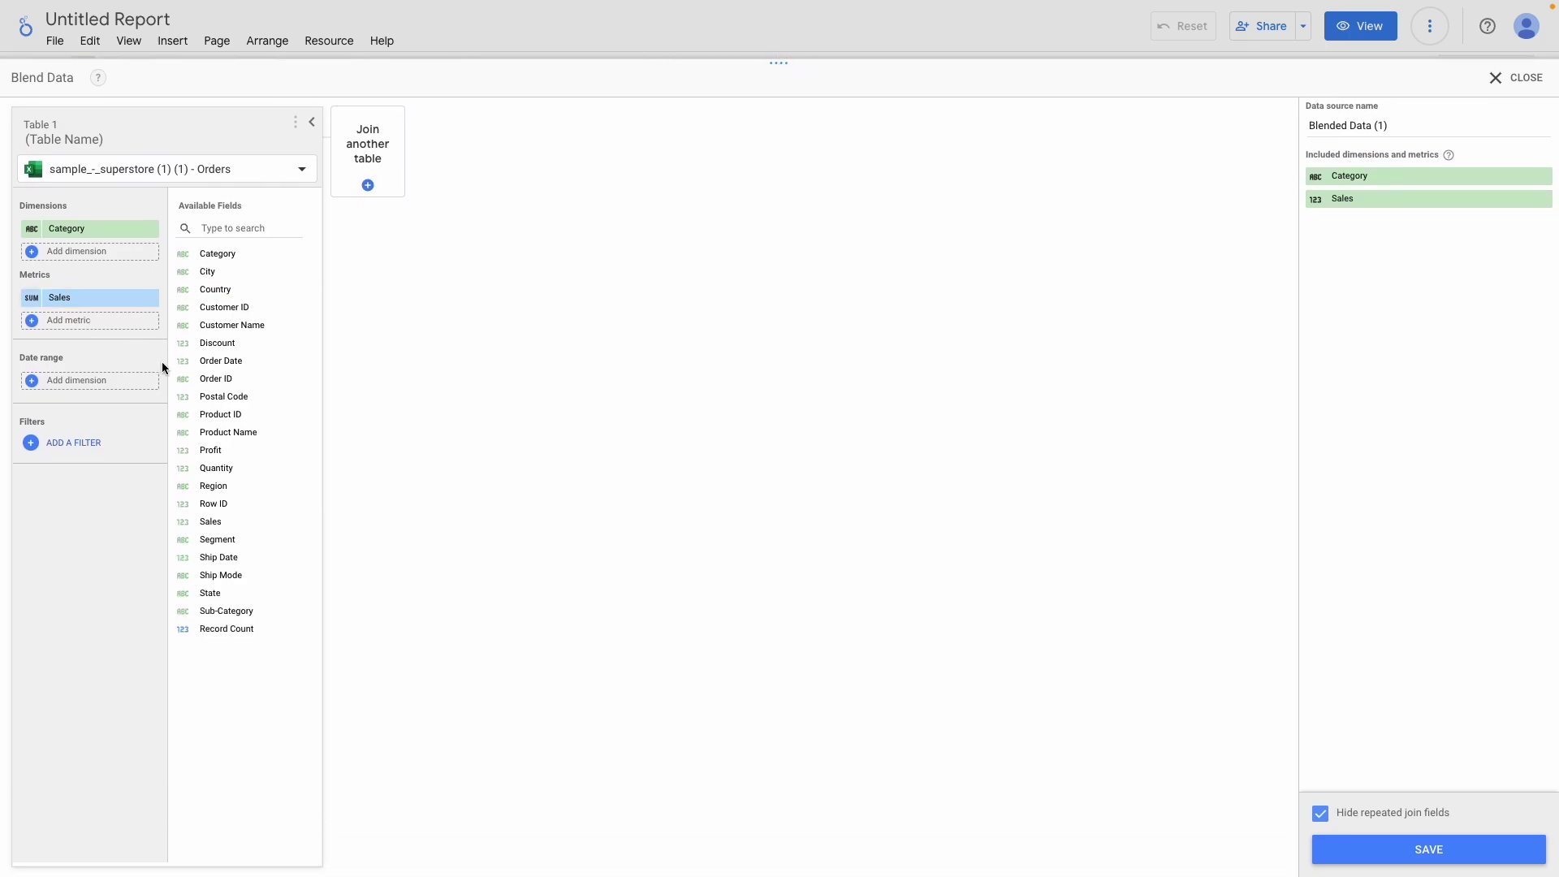
click(368, 155)
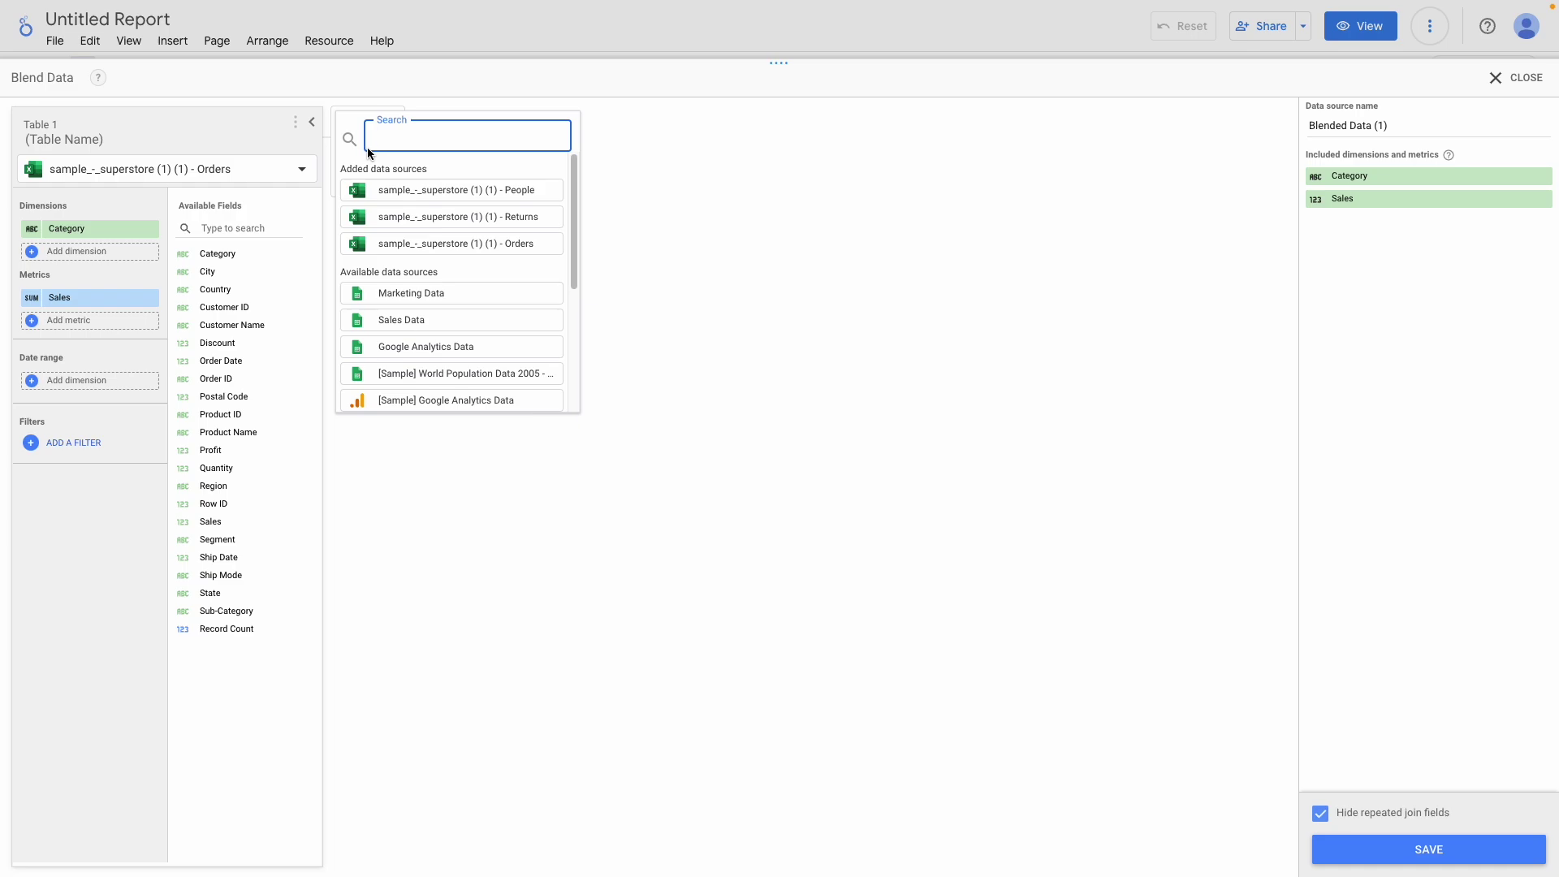
click(397, 217)
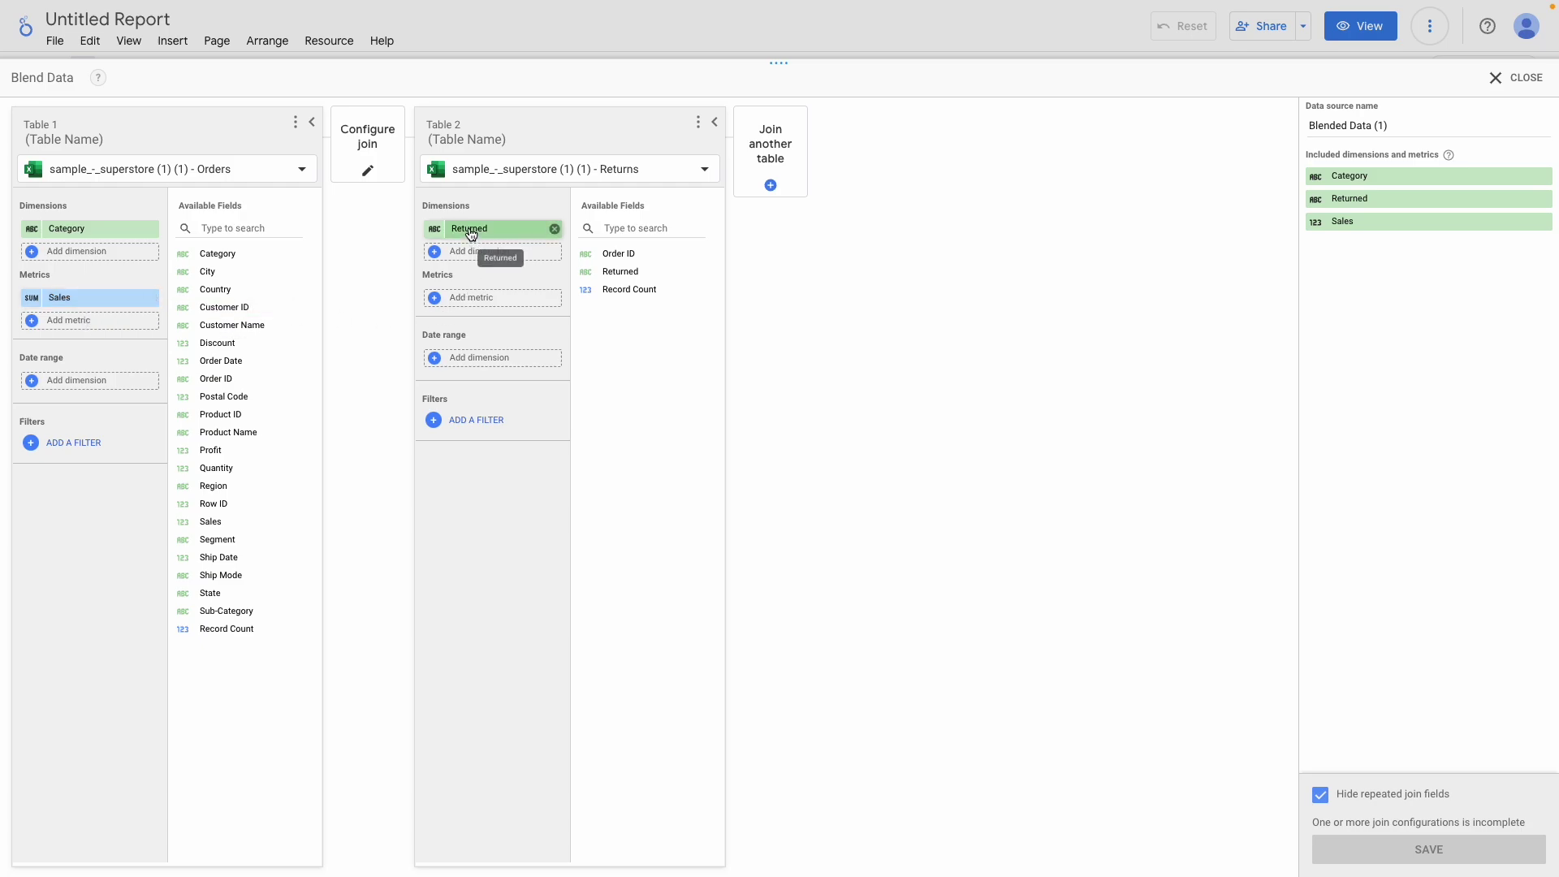
- Add Order ID from both tables, plus City, Segment and Ship Mode from Orders, as dimensions
drag(214, 378, 121, 257)
drag(617, 253, 518, 250)
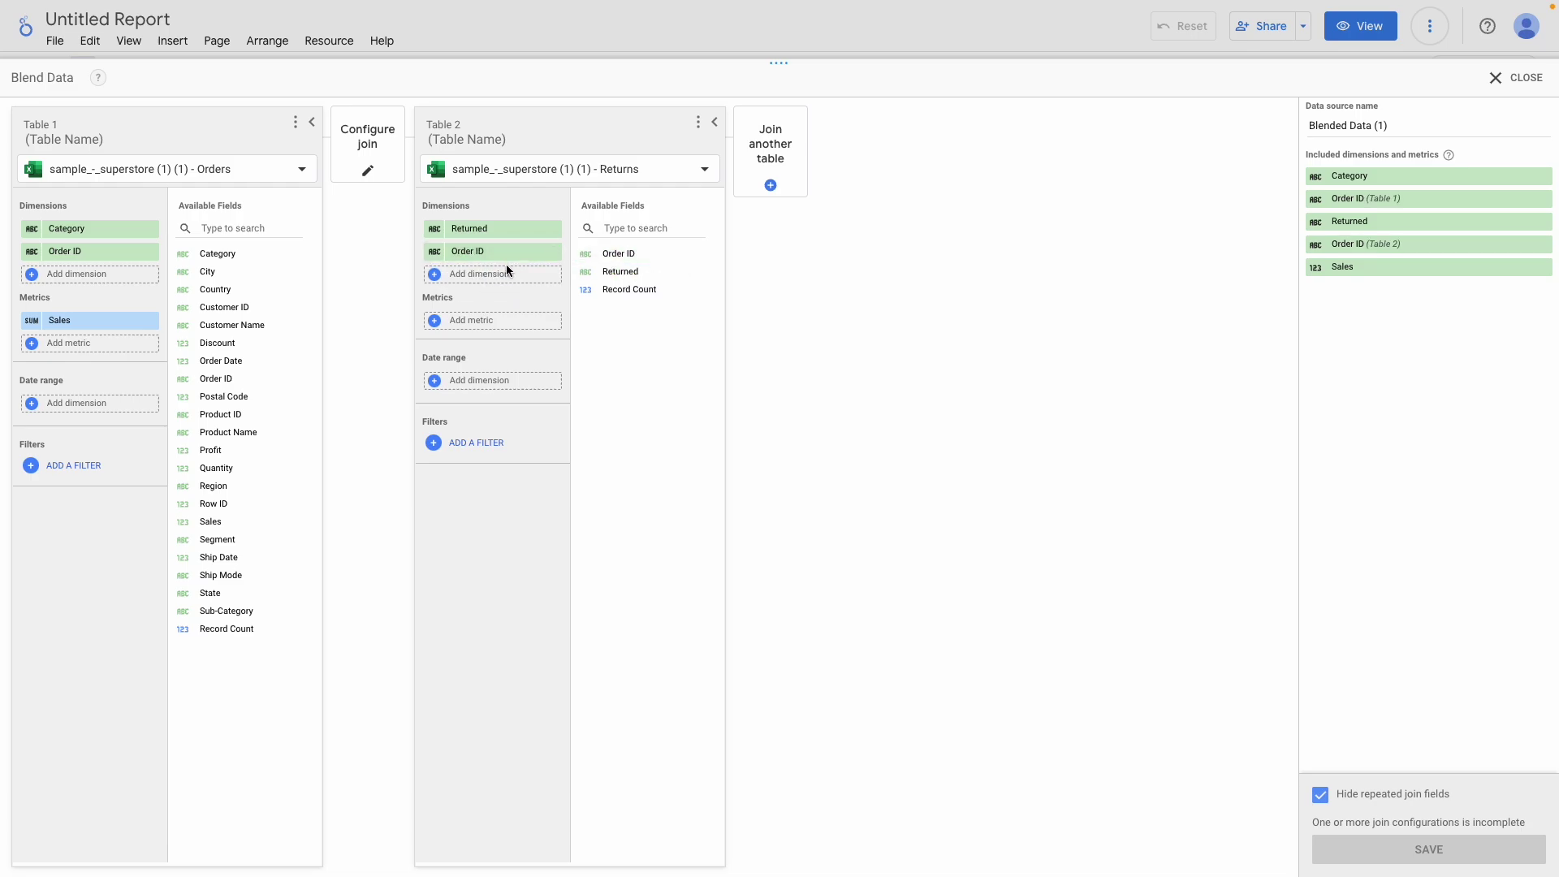
drag(207, 271, 115, 273)
drag(216, 539, 122, 313)
drag(220, 575, 122, 326)
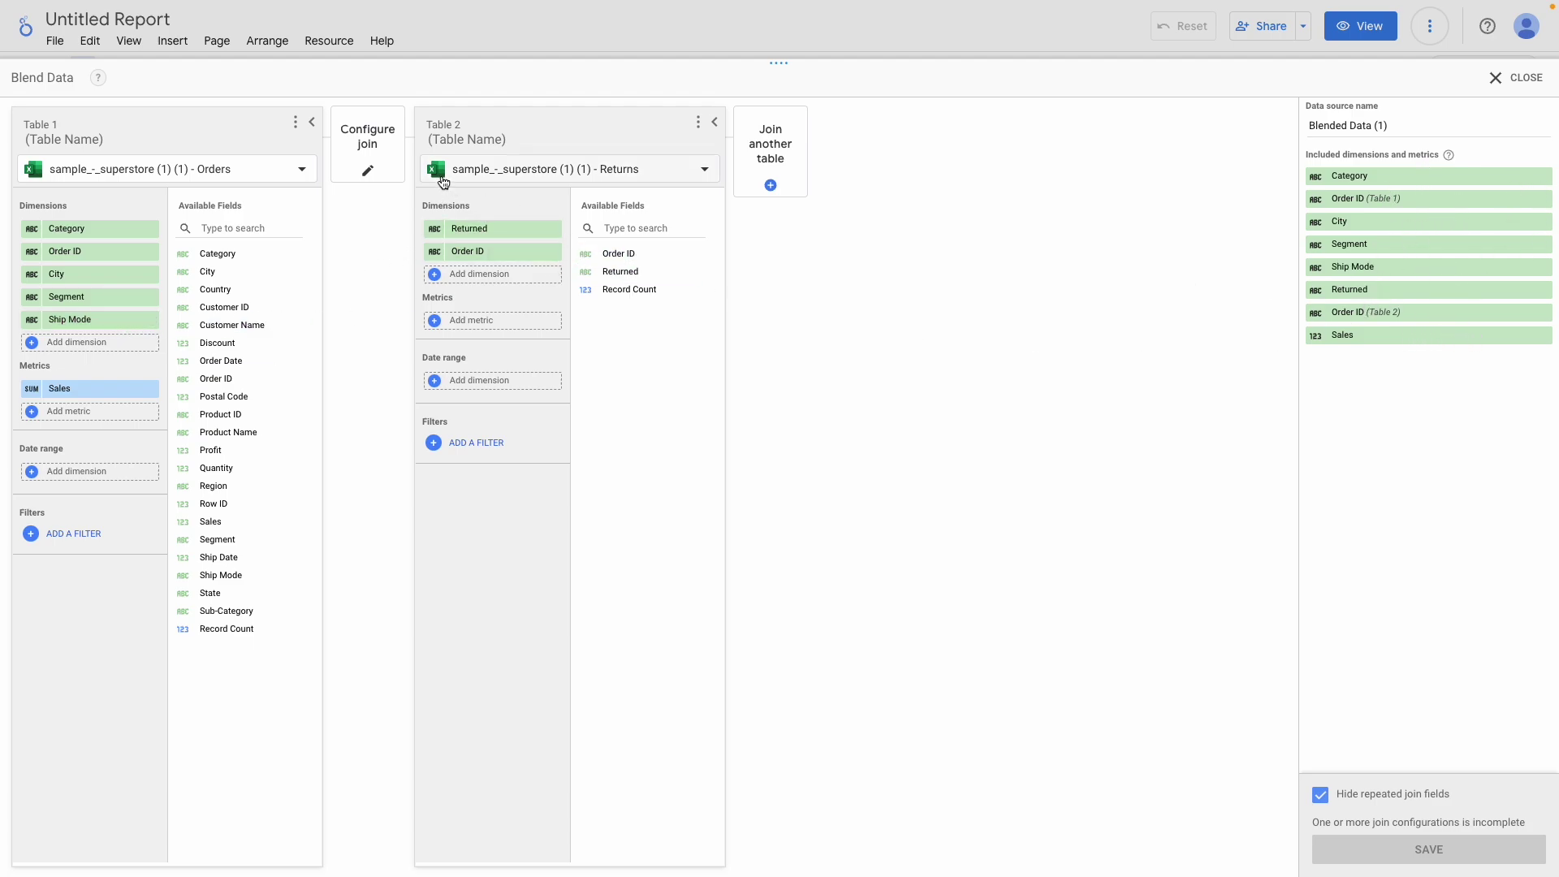
click(367, 158)
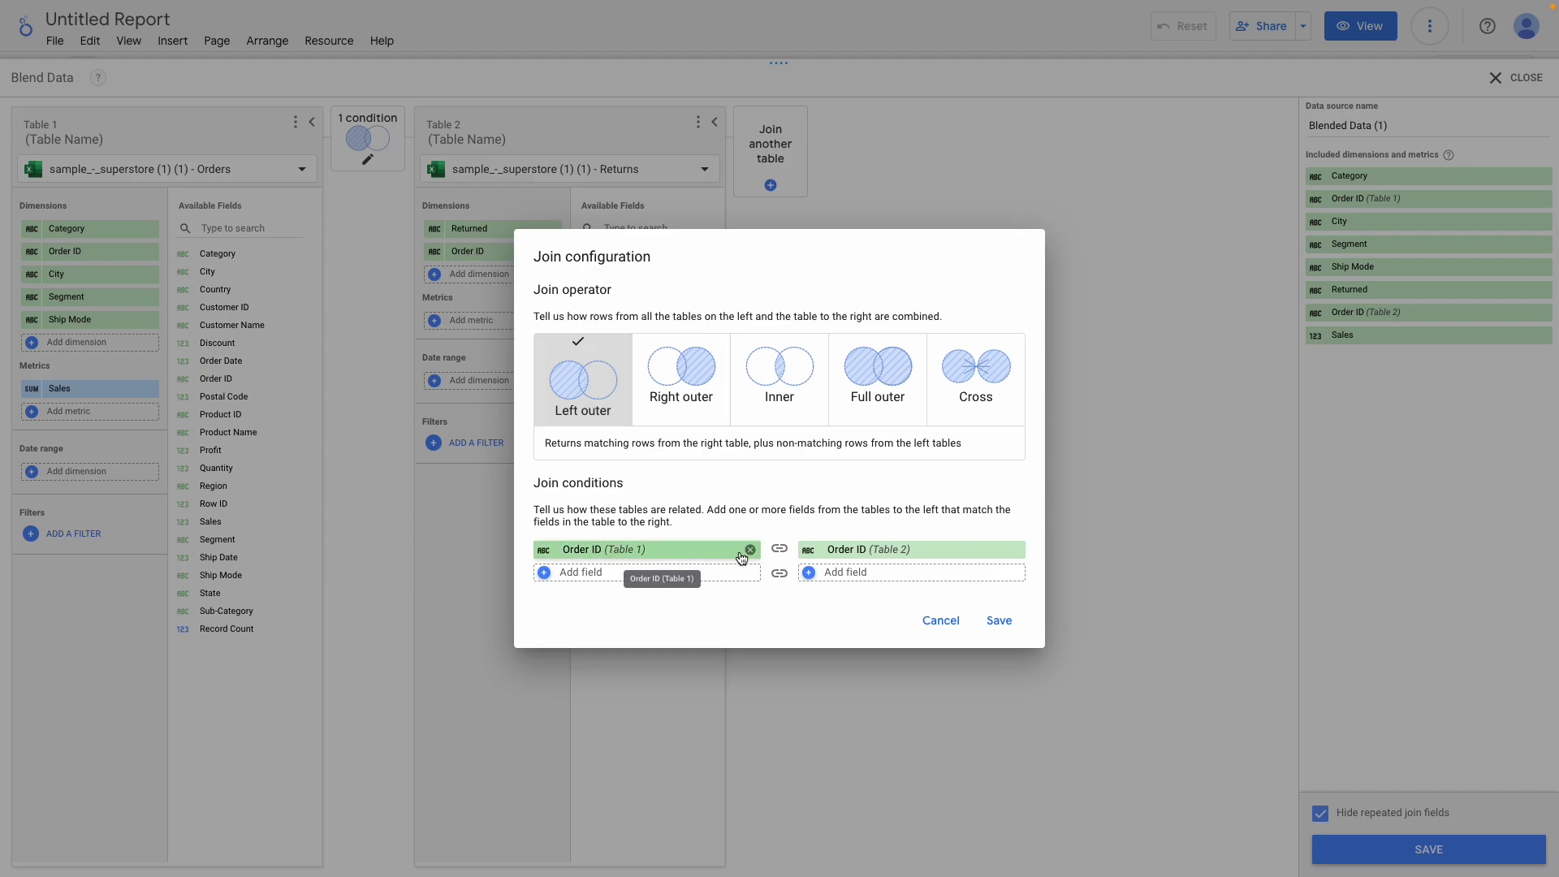
- Confirm the left outer join on Order ID = Order ID and save the blend
click(995, 621)
click(1457, 851)
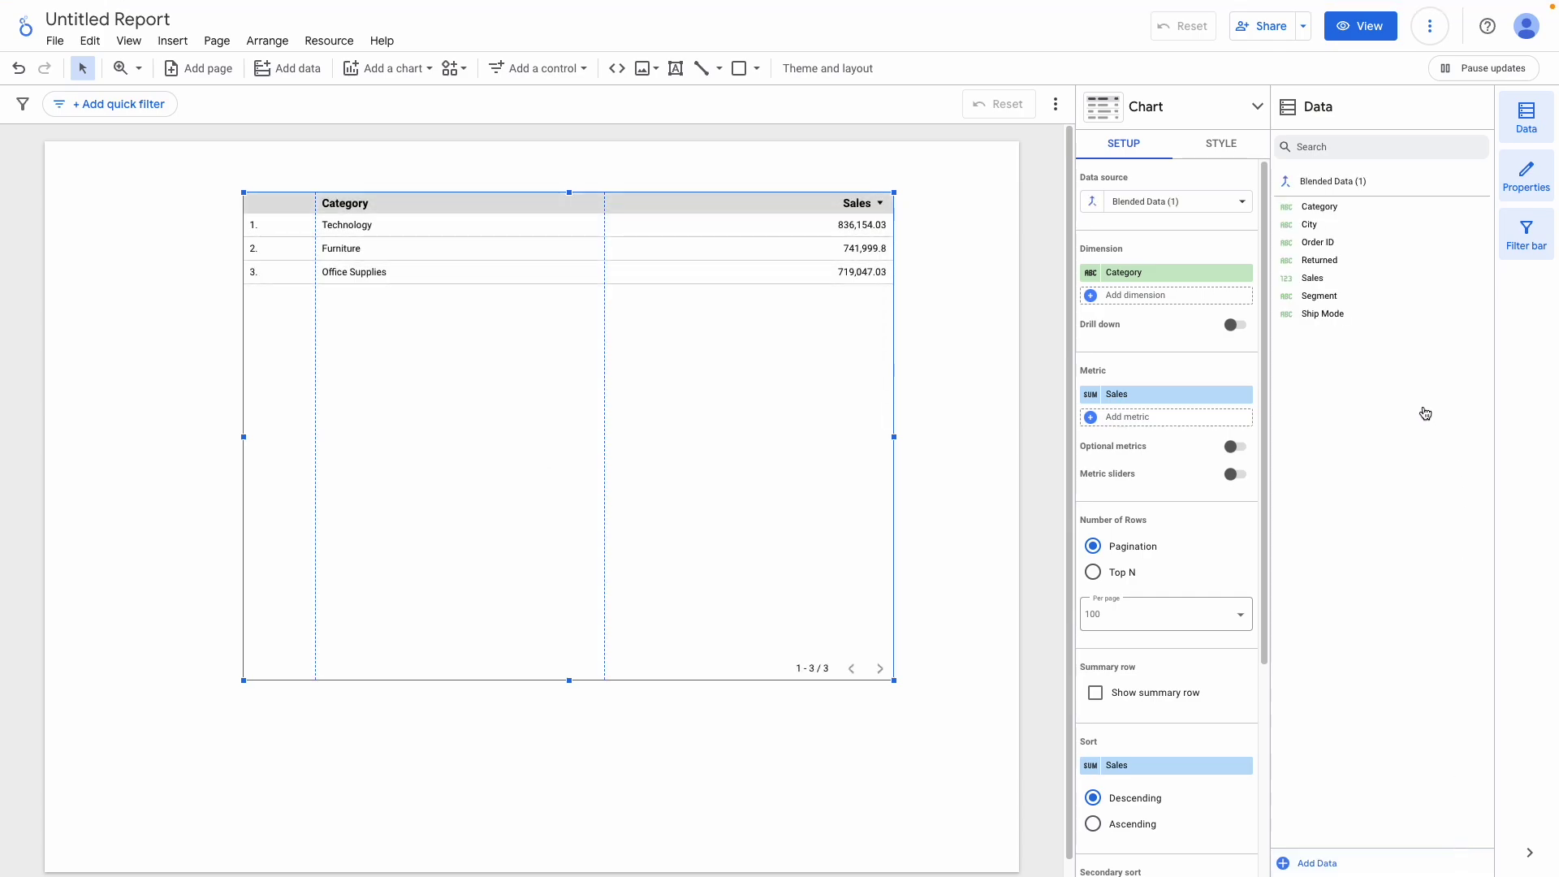
- Add Returned as a dimension, exclude rows where Returned Is Null, and place a Returned table
drag(1309, 260, 1173, 288)
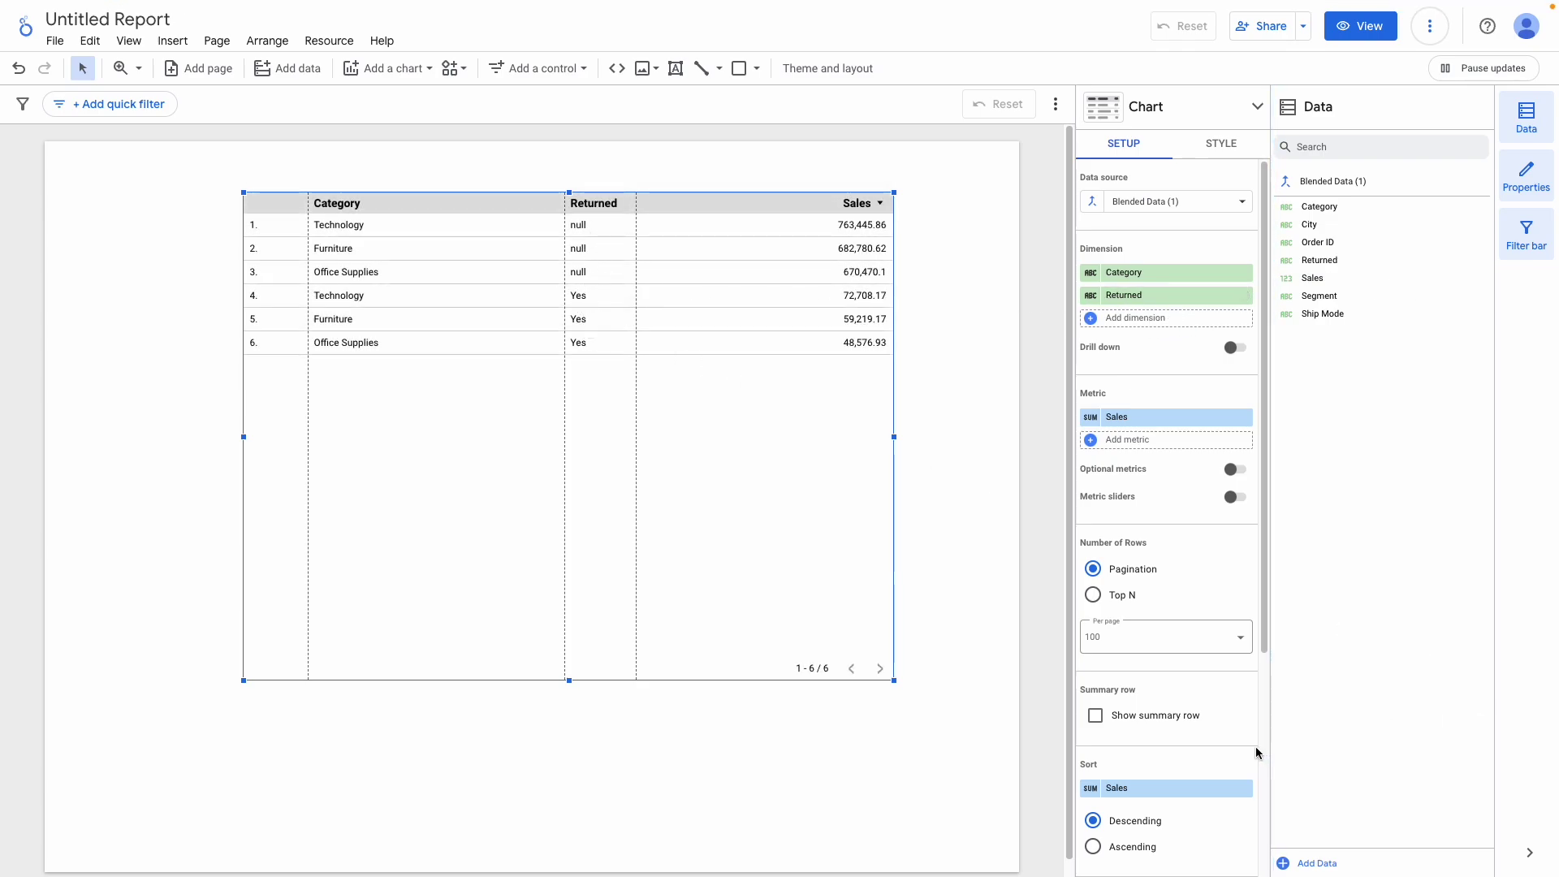
scroll(1255, 747, down, 4)
click(1134, 741)
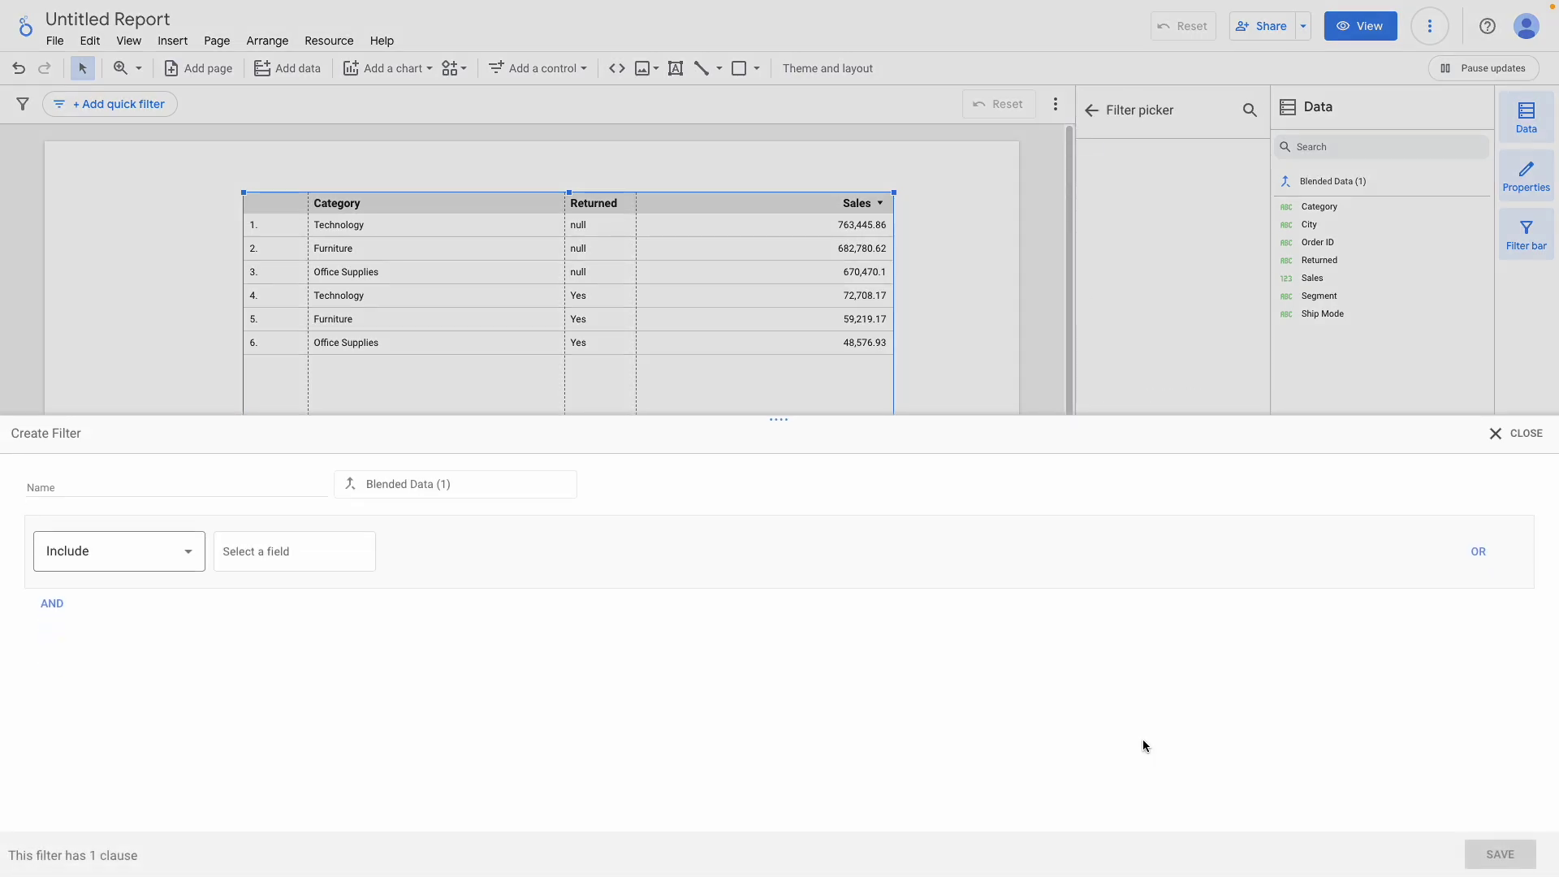
click(119, 543)
click(70, 627)
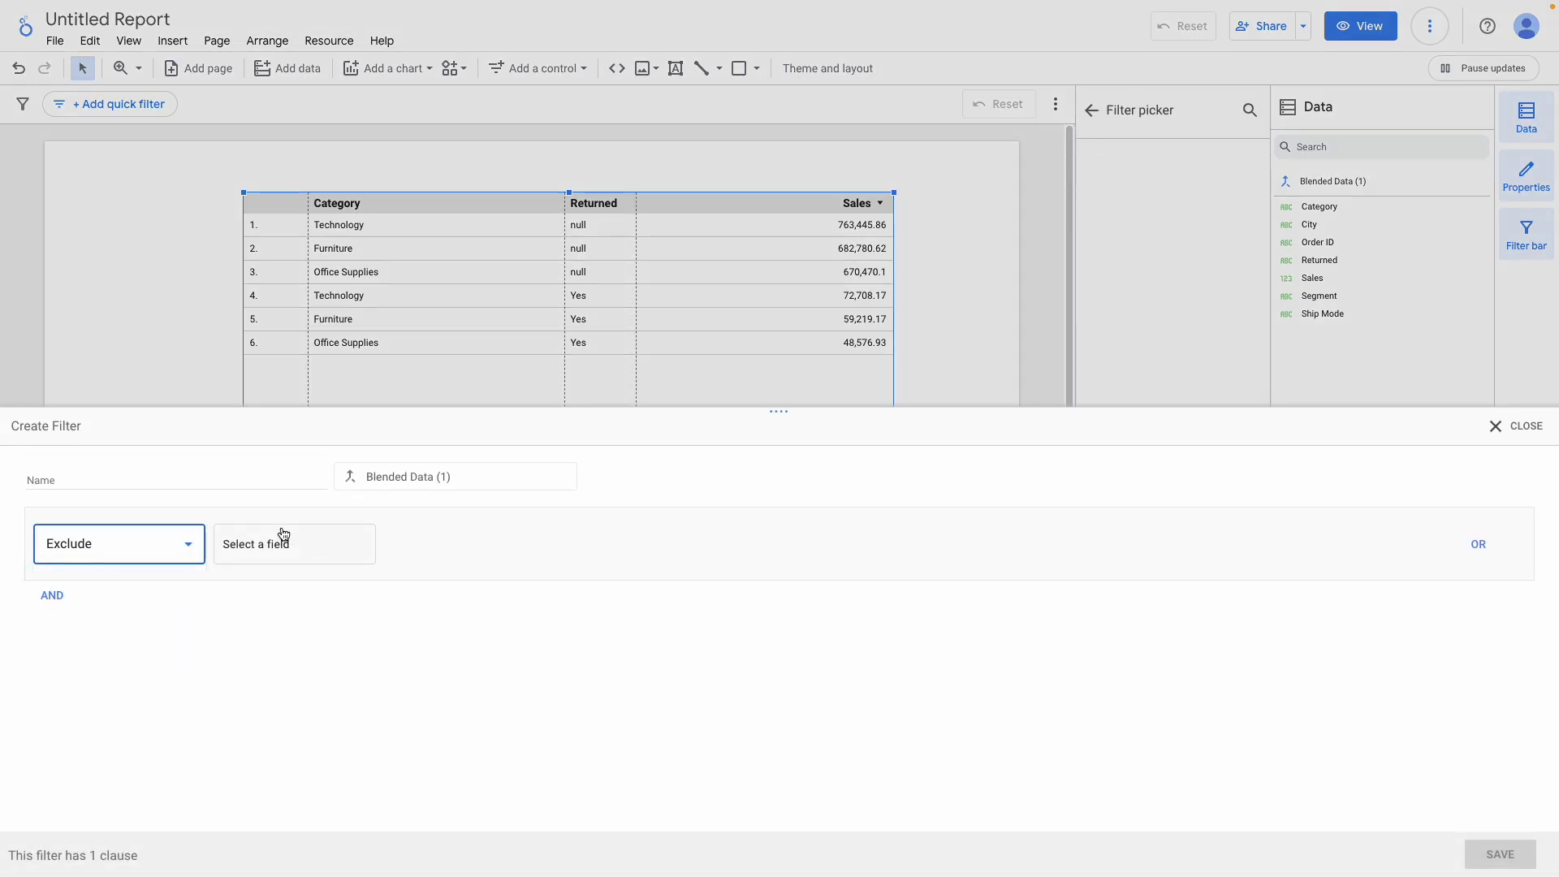
click(284, 542)
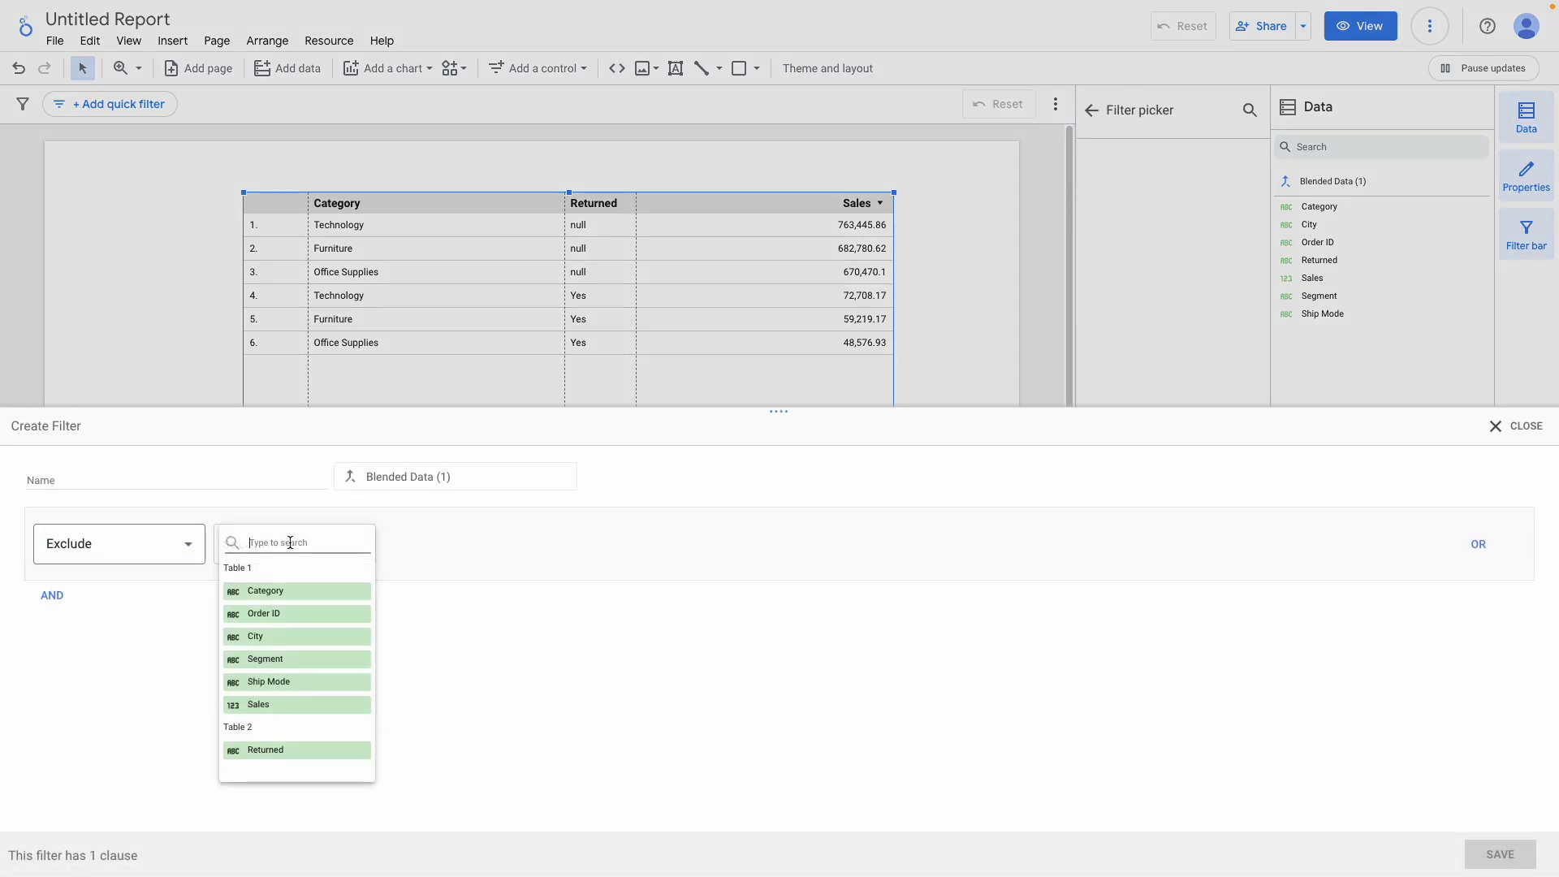
click(288, 749)
click(493, 544)
scroll(487, 731, down, 2)
click(473, 758)
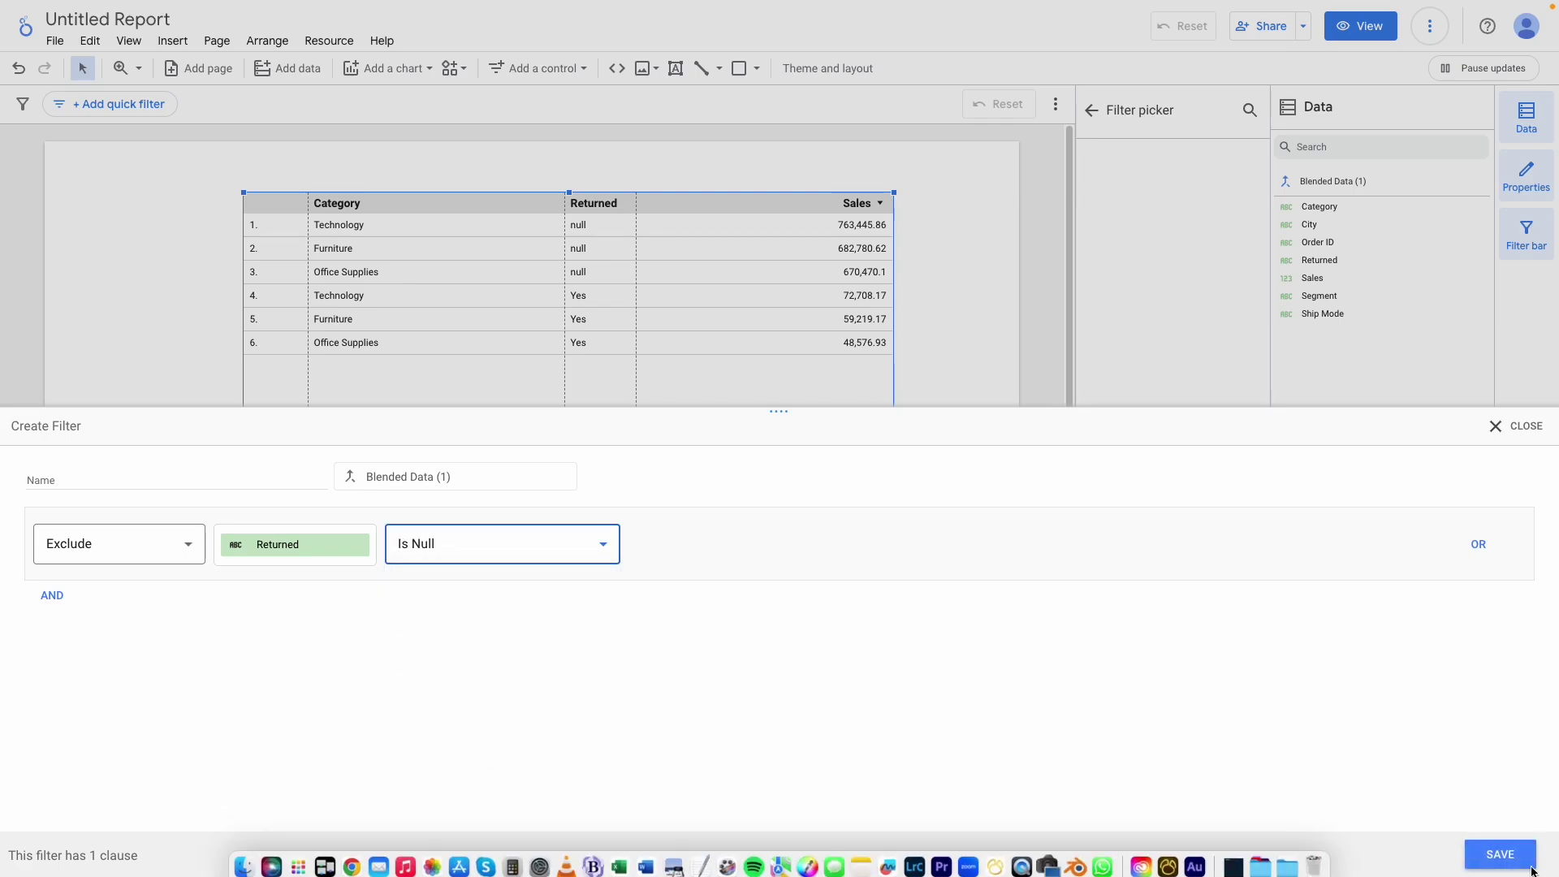
click(1499, 854)
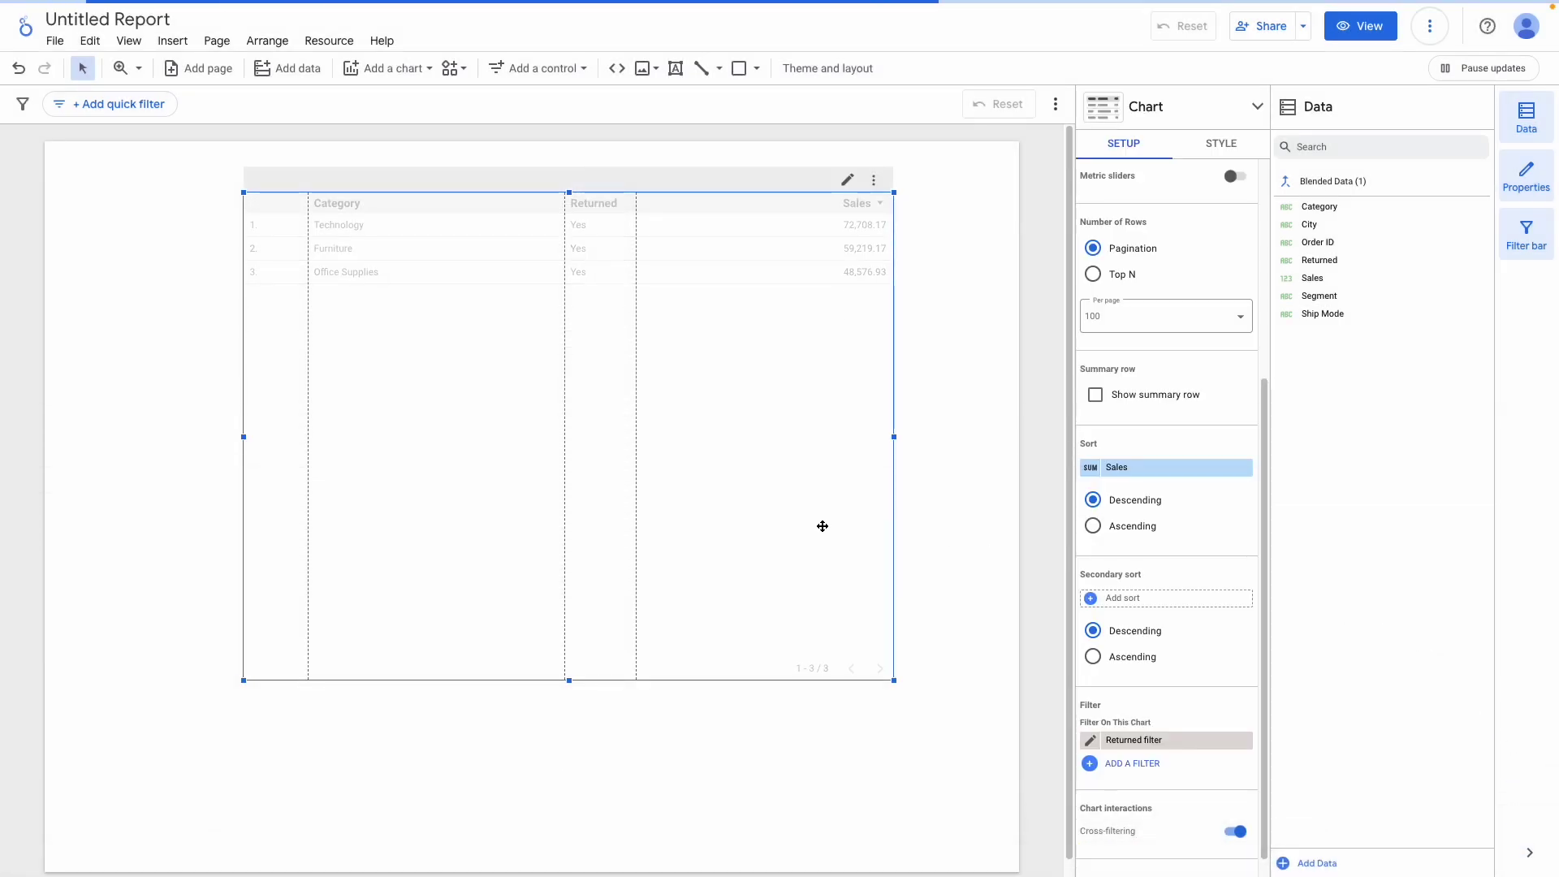
scroll(1190, 511, up, 4)
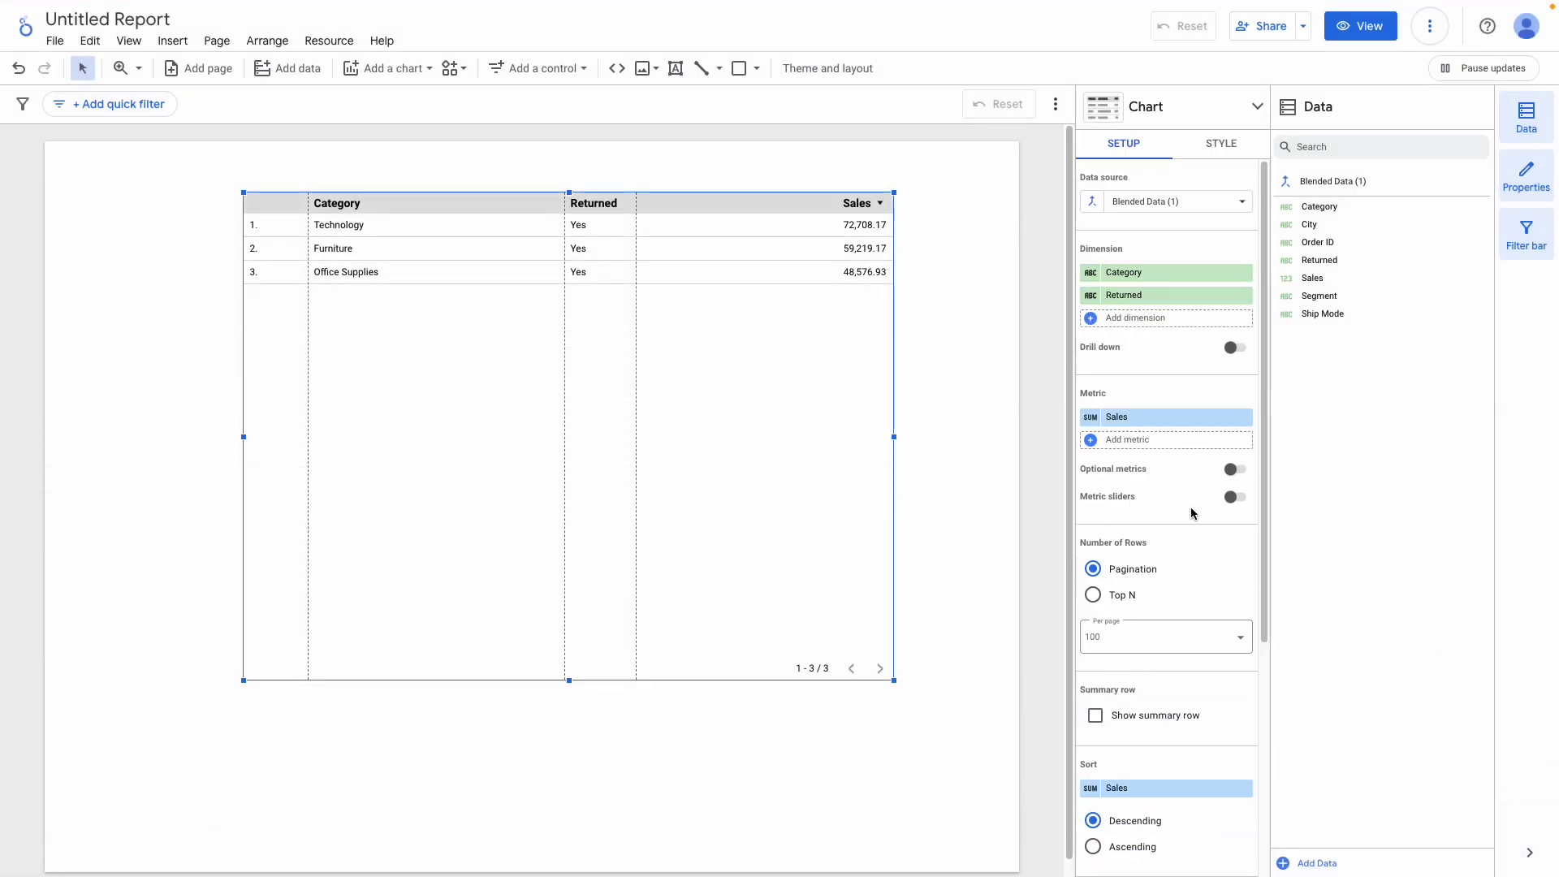
drag(1115, 302, 990, 373)
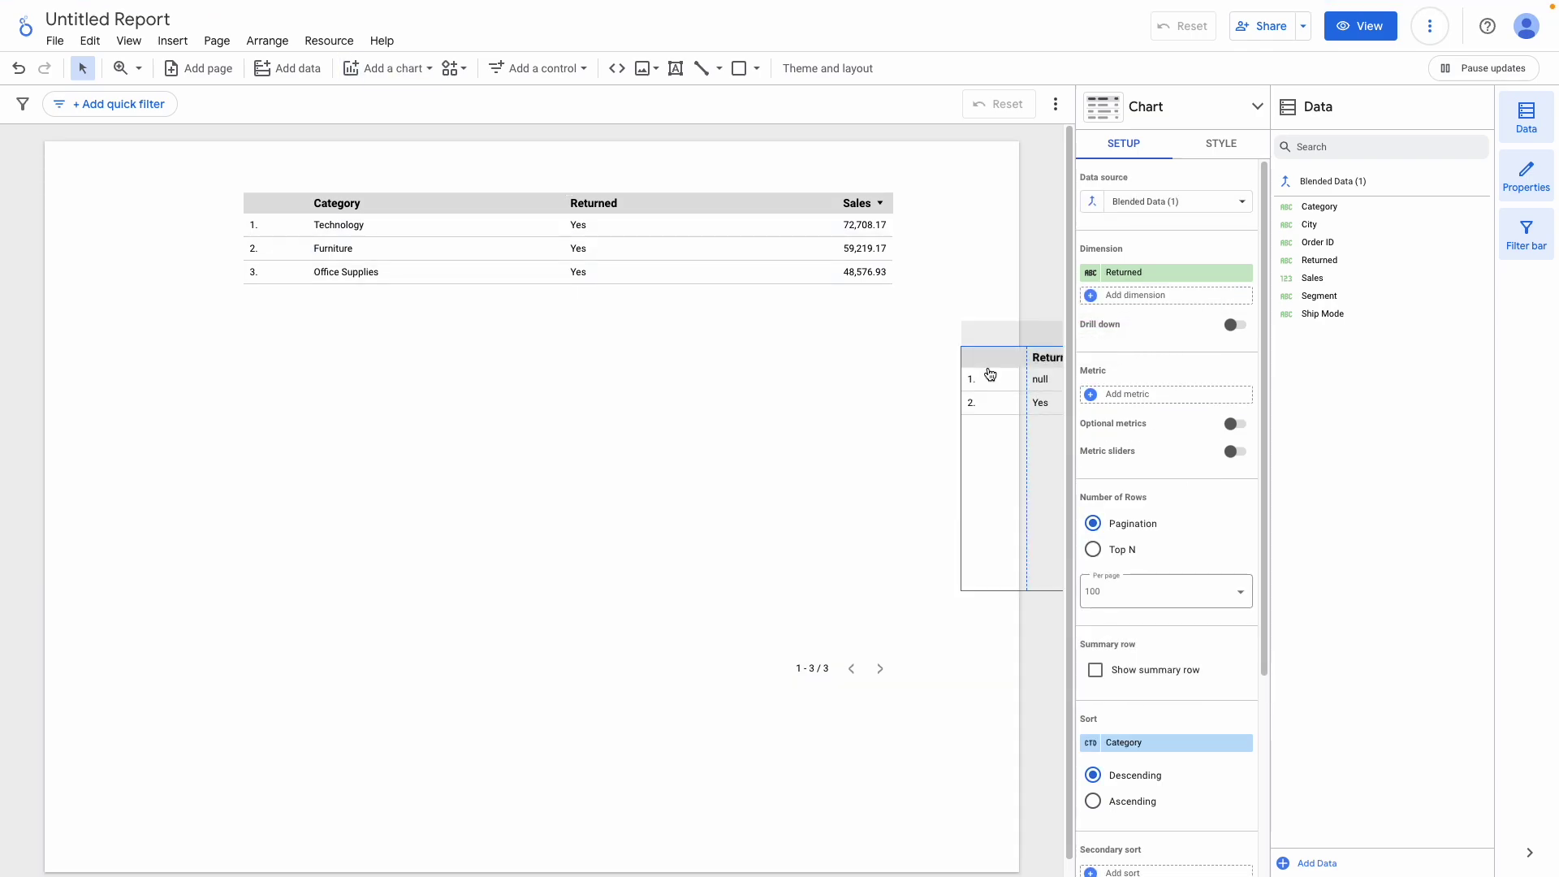